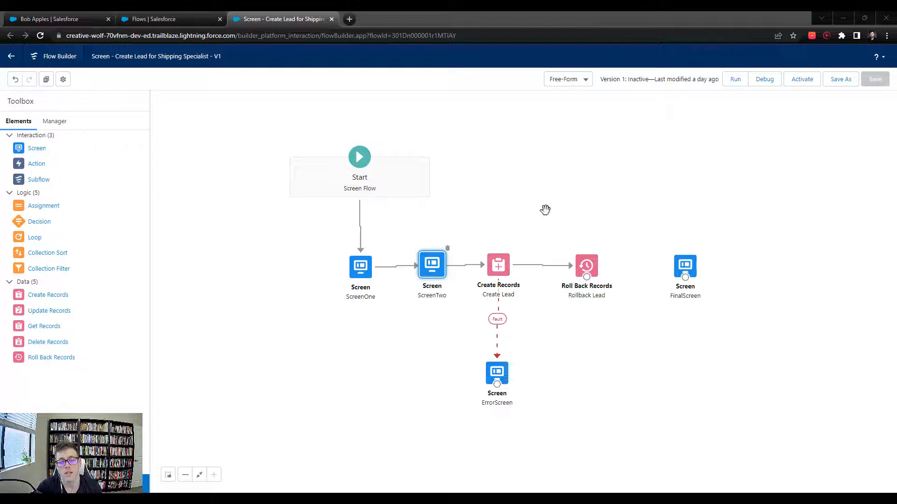
- Open ScreenTwo's editor and review its Preferred Contact Method, Follow Up Date and Shipping Specialist fields
{"action": "double_click", "coordinate": [429, 263]}
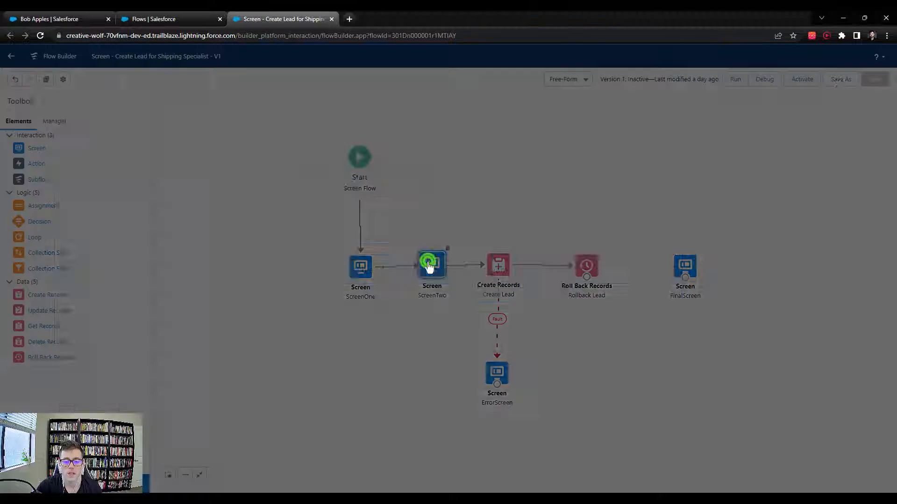
{"action": "scroll", "coordinate": [329, 335], "scroll_direction": "down", "scroll_amount": 3}
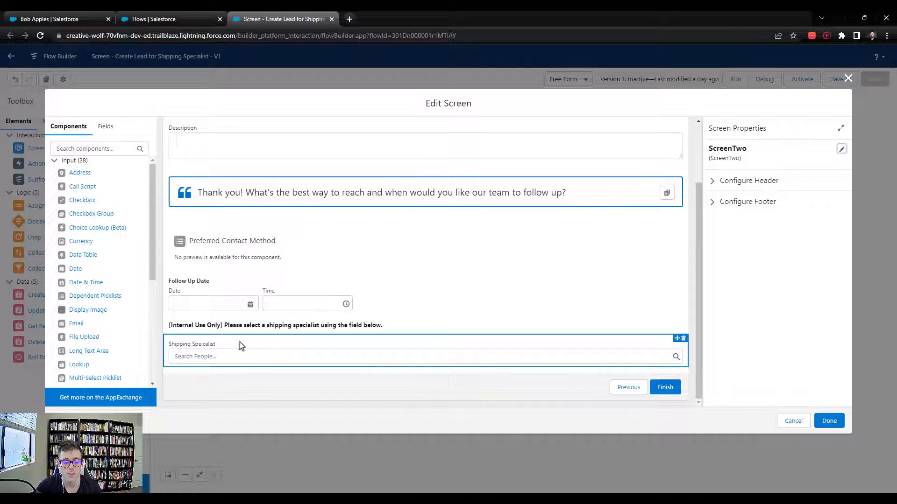
{"action": "scroll", "coordinate": [262, 358], "scroll_direction": "up", "scroll_amount": 3}
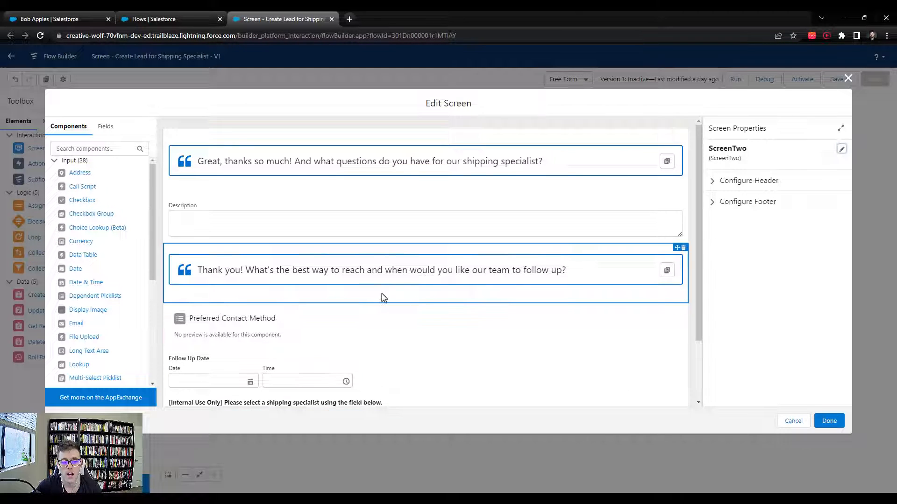
{"action": "scroll", "coordinate": [274, 371], "scroll_direction": "down", "scroll_amount": 3}
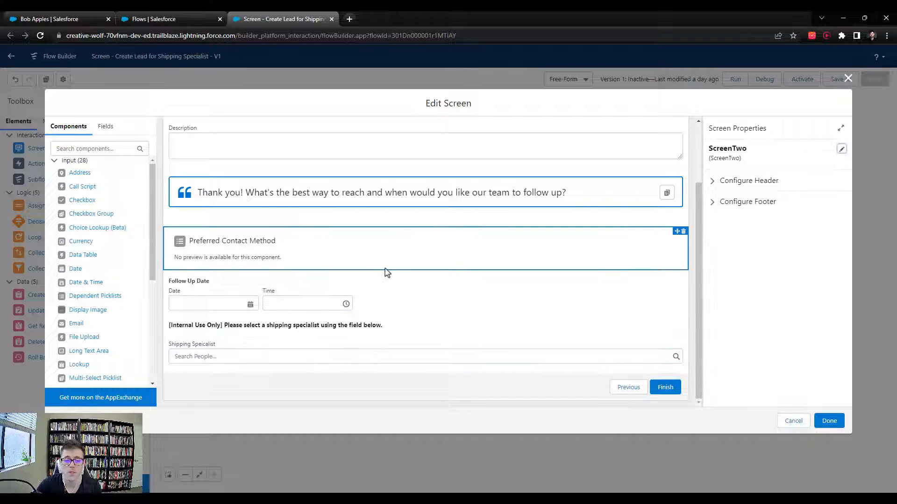
{"action": "scroll", "coordinate": [298, 233], "scroll_direction": "up", "scroll_amount": 2}
{"action": "scroll", "coordinate": [289, 242], "scroll_direction": "down", "scroll_amount": 2}
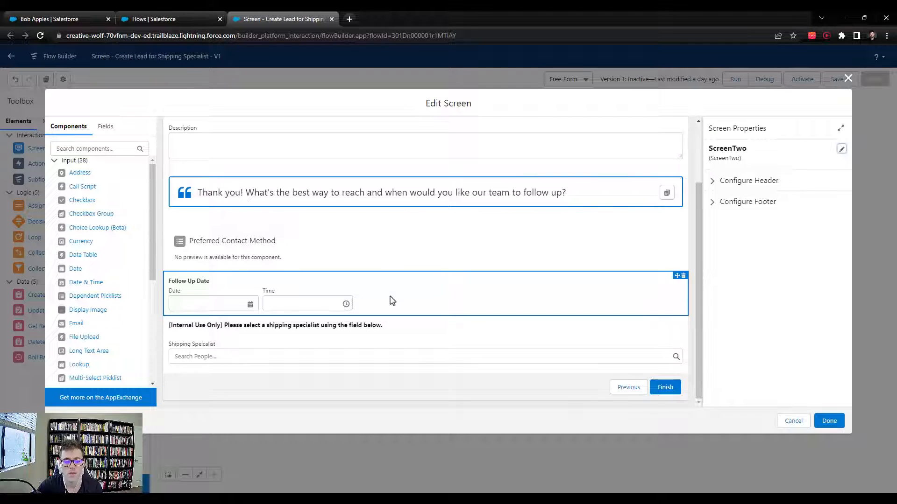
- Correct the lookup component's misspelled label to 'Shipping Specialist'
{"action": "left_click", "coordinate": [191, 349]}
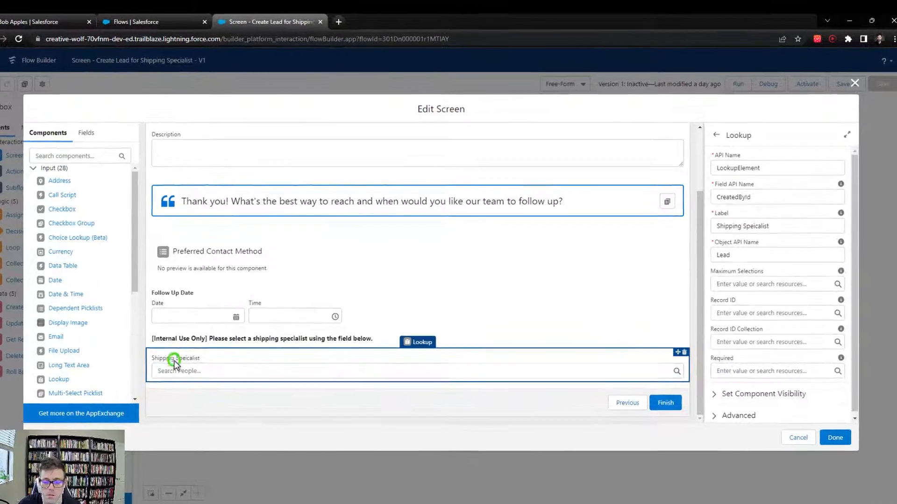
{"action": "left_click", "coordinate": [757, 224]}
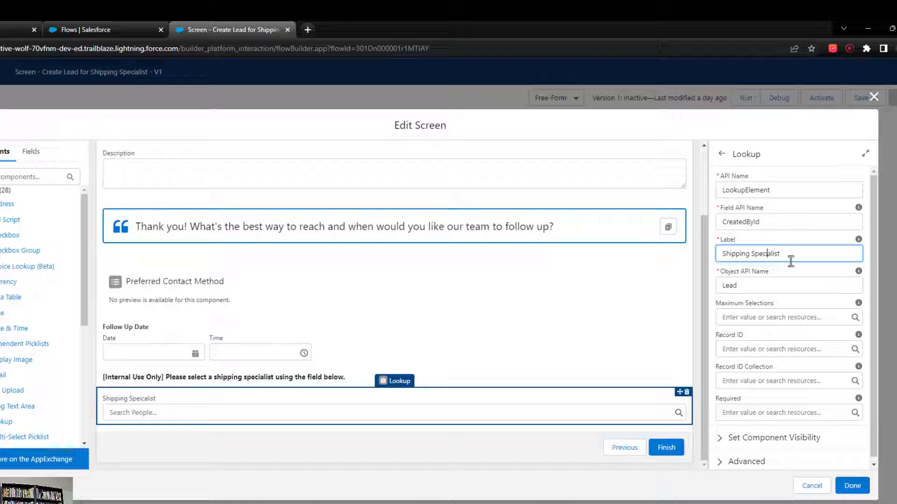
{"action": "type", "text": "i"}
{"action": "left_click", "coordinate": [787, 236]}
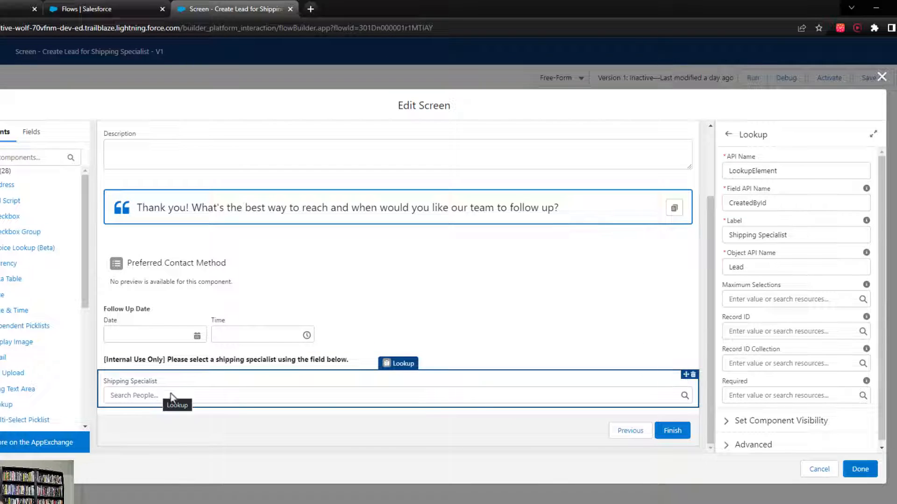
- Make the lookup required with {!$GlobalConstant.True} and close the screen editor
{"action": "left_click", "coordinate": [746, 396]}
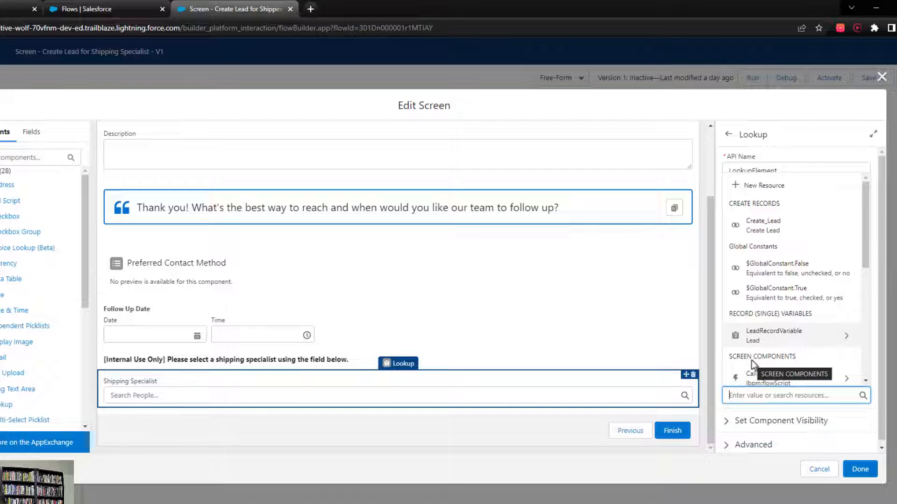
{"action": "type", "text": "True"}
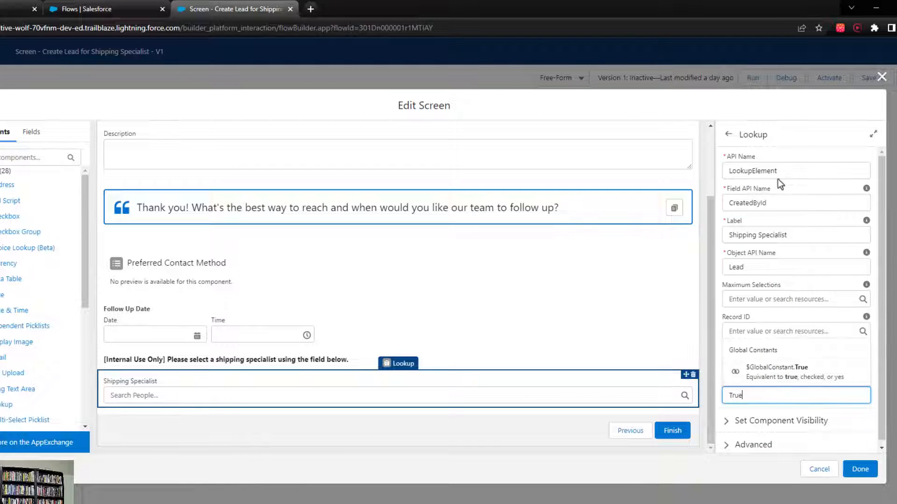
{"action": "left_click", "coordinate": [776, 372]}
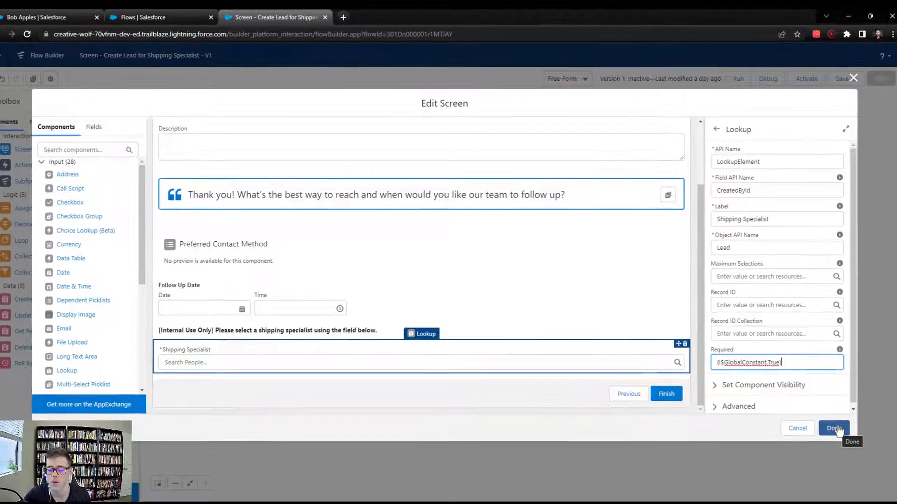
{"action": "left_click", "coordinate": [863, 471]}
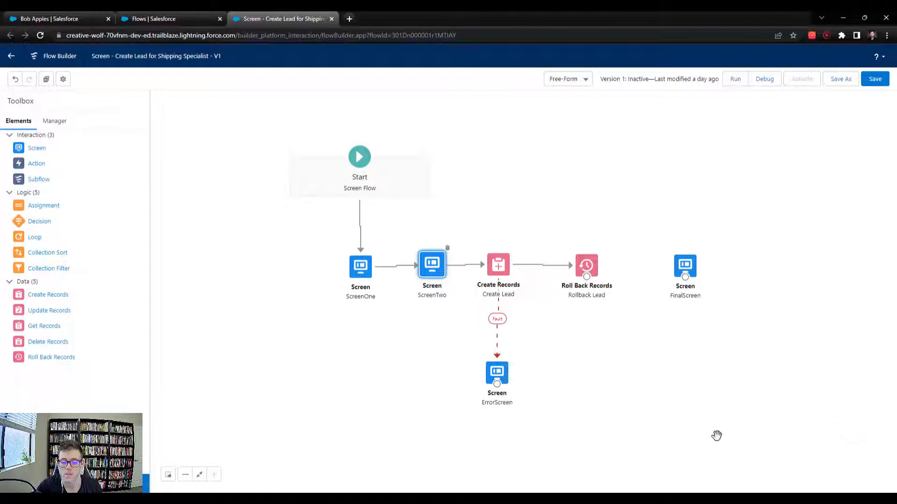
- Shift Create Records, Roll Back Records and ErrorScreen further right on the canvas
{"action": "left_click_drag", "start_coordinate": [500, 265], "coordinate": [526, 267]}
{"action": "left_click_drag", "start_coordinate": [497, 372], "coordinate": [524, 379]}
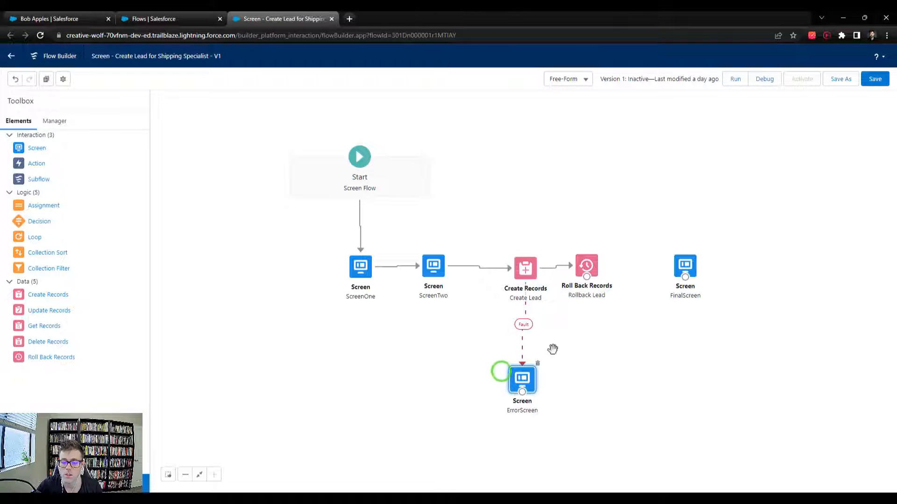
{"action": "left_click_drag", "start_coordinate": [587, 266], "coordinate": [619, 267]}
{"action": "left_click_drag", "start_coordinate": [522, 269], "coordinate": [531, 270]}
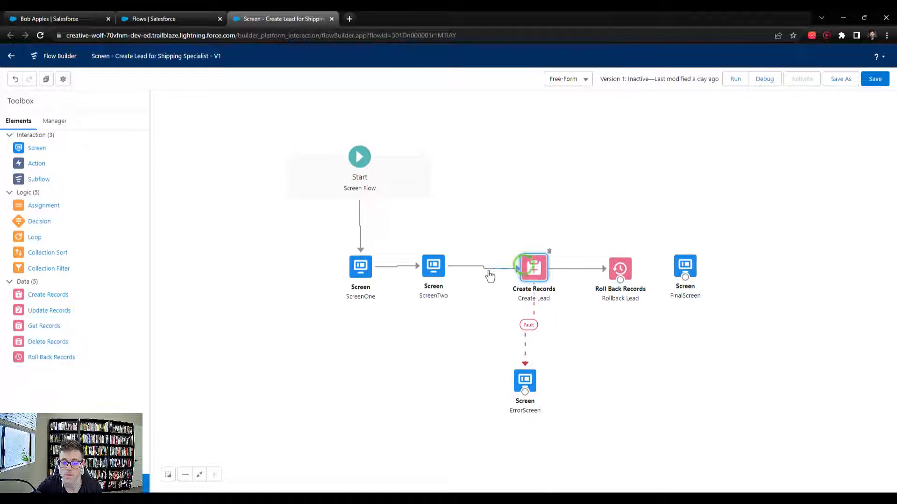
- Delete the connector from ScreenTwo to Create Records
{"action": "left_click", "coordinate": [484, 269]}
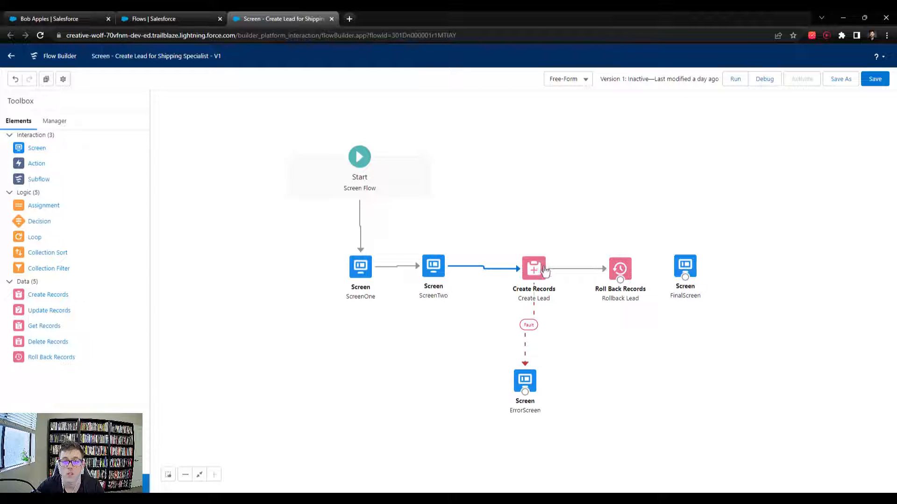
{"action": "left_click_drag", "start_coordinate": [525, 379], "coordinate": [543, 376]}
{"action": "left_click", "coordinate": [478, 268]}
{"action": "key", "text": "Delete"}
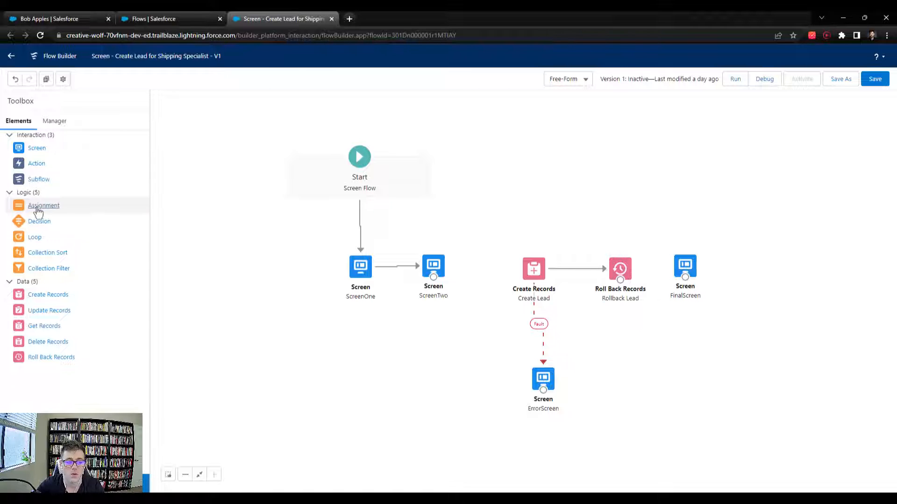
- Add an Assignment element labelled Update Lead Owner
{"action": "left_click_drag", "start_coordinate": [36, 206], "coordinate": [470, 262]}
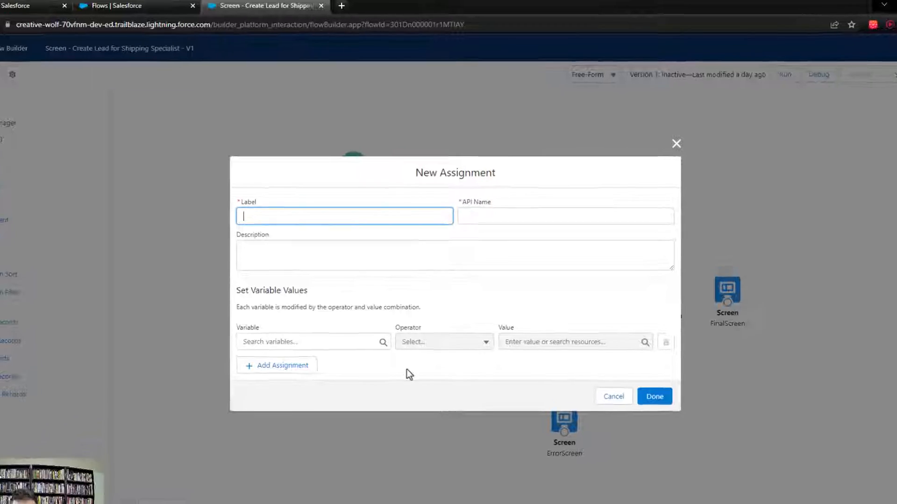
{"action": "type", "text": "Update Lead Owner"}
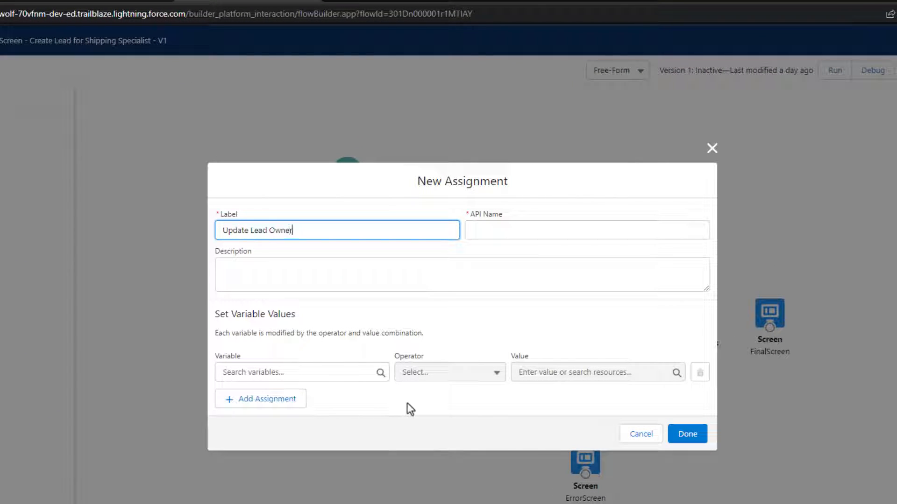
{"action": "key", "text": "Tab"}
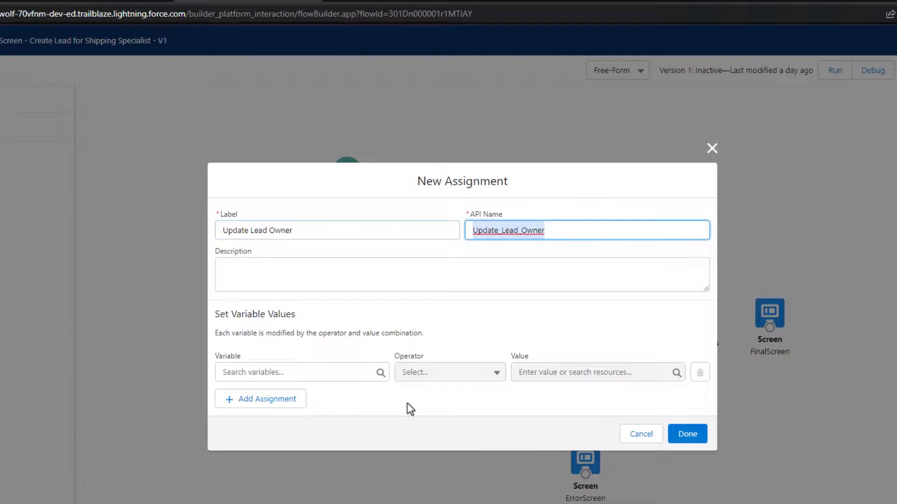
- Set the assignment's variable to LeadRecordVariable > Owner ID with the Equals operator
{"action": "left_click", "coordinate": [330, 371]}
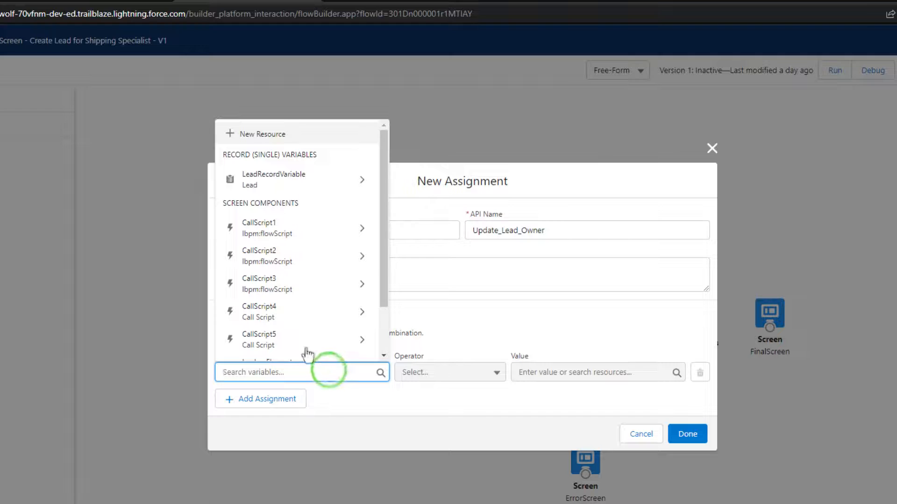
{"action": "left_click", "coordinate": [457, 325]}
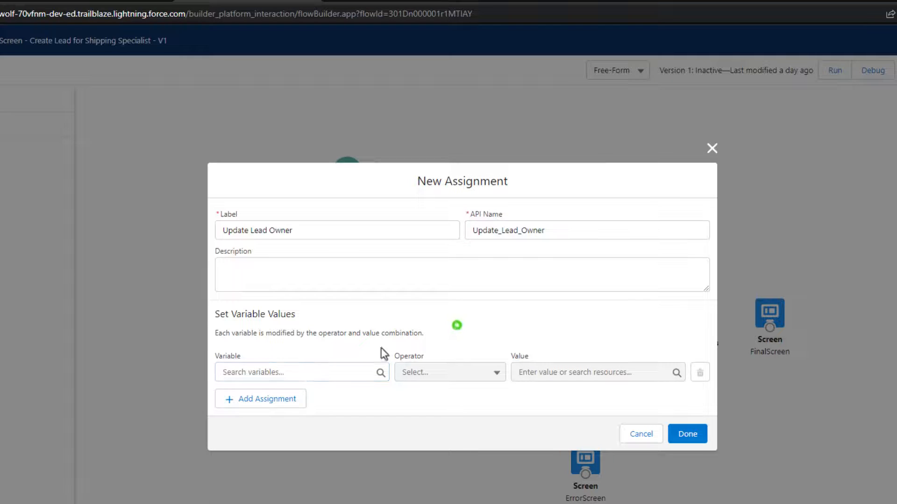
{"action": "left_click", "coordinate": [257, 372]}
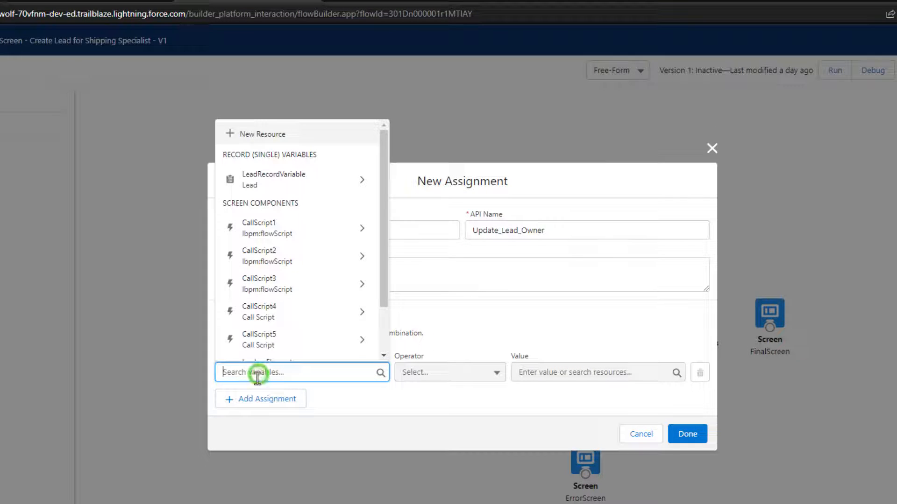
{"action": "left_click", "coordinate": [282, 186]}
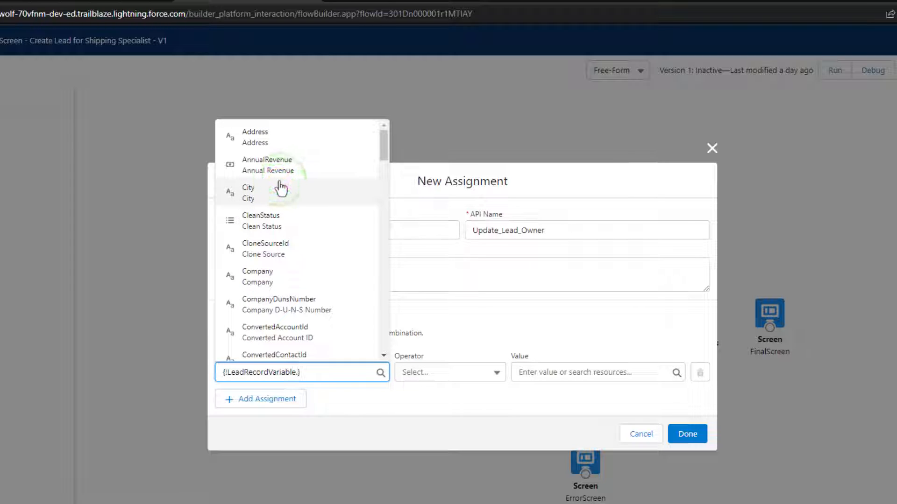
{"action": "scroll", "coordinate": [320, 170], "scroll_direction": "down", "scroll_amount": 4}
{"action": "scroll", "coordinate": [319, 169], "scroll_direction": "down", "scroll_amount": 8}
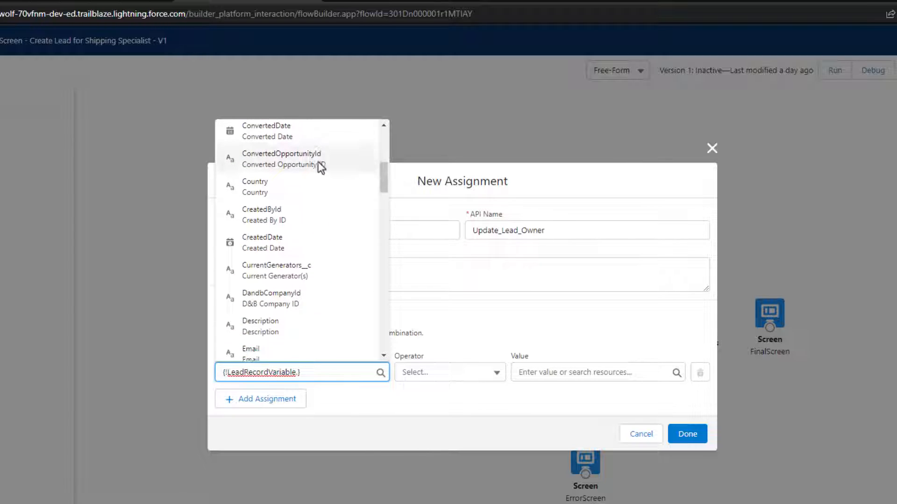
{"action": "scroll", "coordinate": [320, 170], "scroll_direction": "down", "scroll_amount": 8}
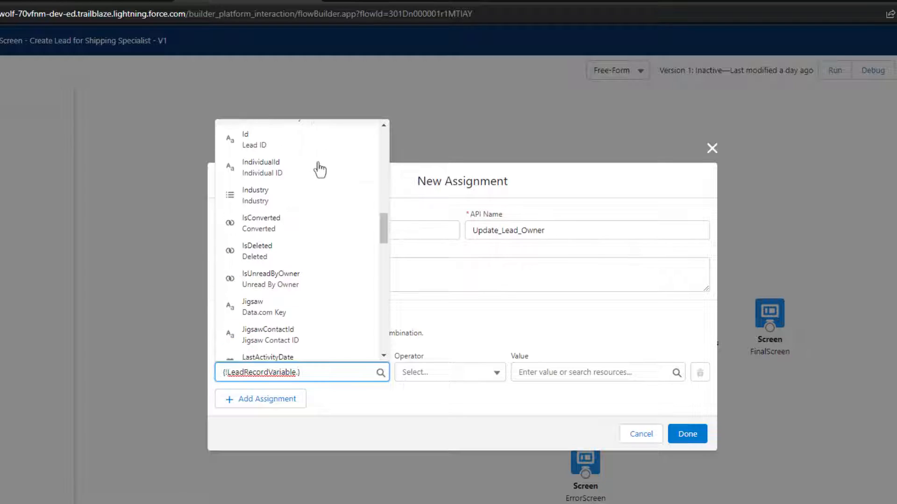
{"action": "scroll", "coordinate": [318, 205], "scroll_direction": "down", "scroll_amount": 4}
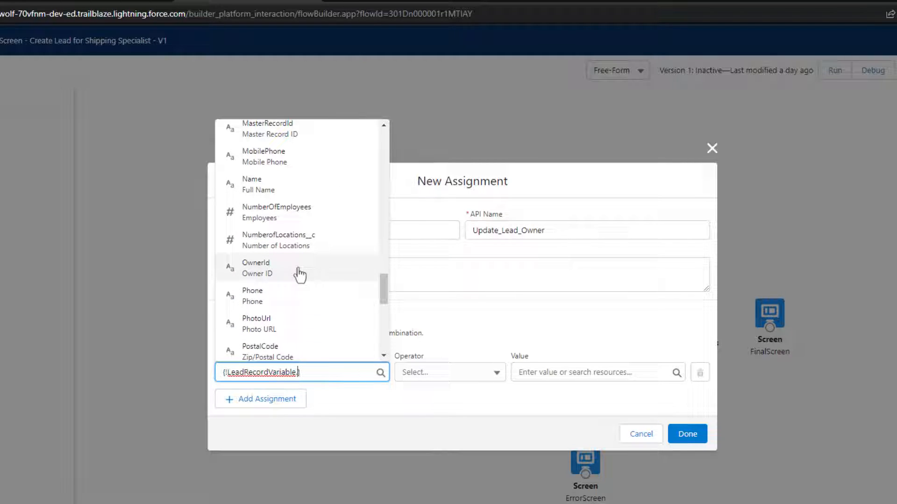
{"action": "left_click", "coordinate": [299, 275]}
{"action": "left_click", "coordinate": [538, 320]}
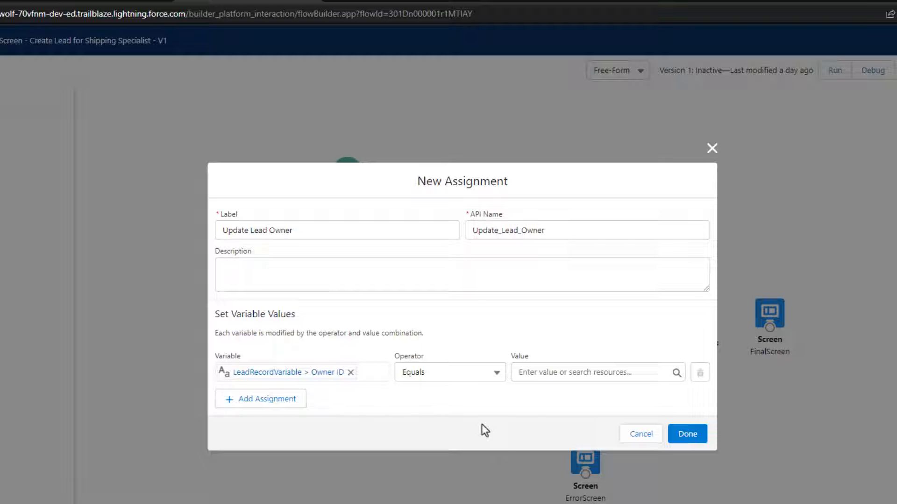
- Set the assignment value to LookupElement > Record ID and add it to the flow
{"action": "left_click", "coordinate": [559, 373]}
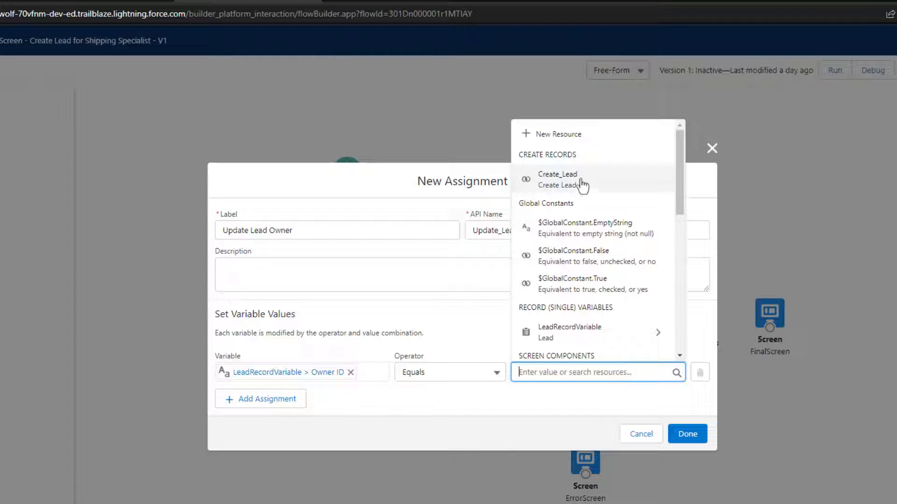
{"action": "scroll", "coordinate": [582, 185], "scroll_direction": "down", "scroll_amount": 4}
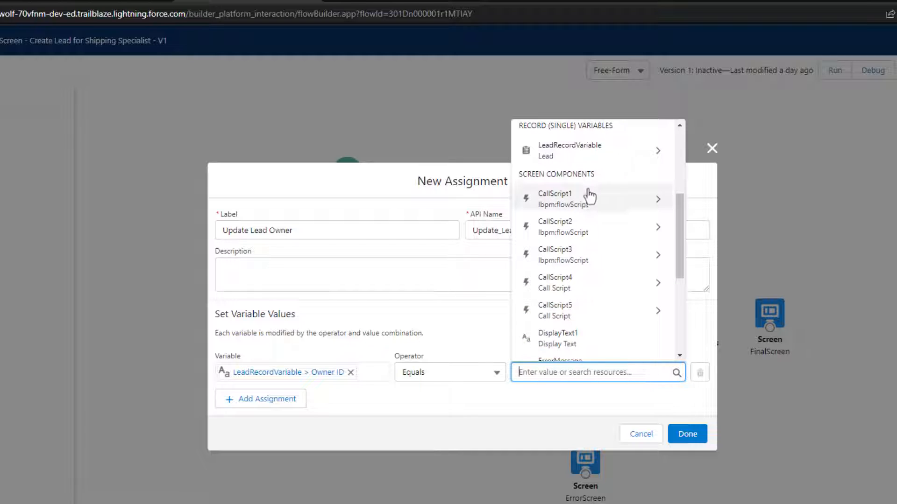
{"action": "scroll", "coordinate": [589, 196], "scroll_direction": "down", "scroll_amount": 2}
{"action": "scroll", "coordinate": [593, 214], "scroll_direction": "up", "scroll_amount": 2}
{"action": "scroll", "coordinate": [591, 192], "scroll_direction": "down", "scroll_amount": 3}
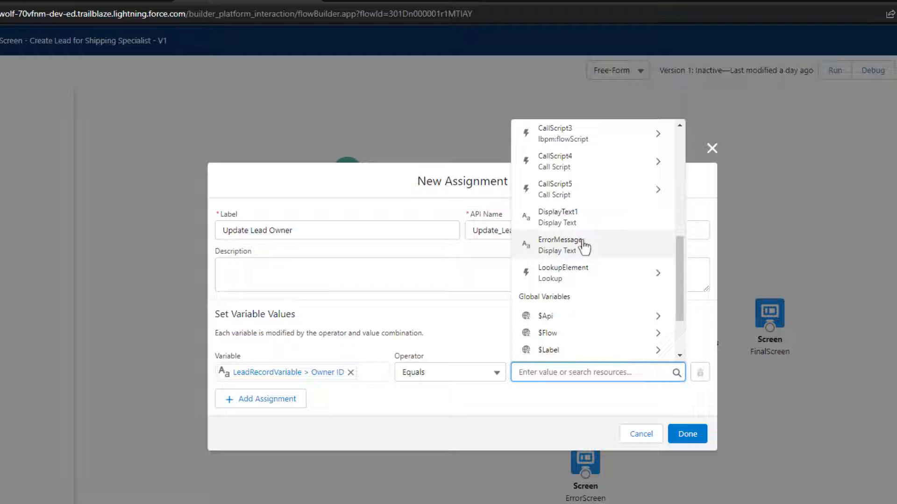
{"action": "left_click", "coordinate": [598, 280]}
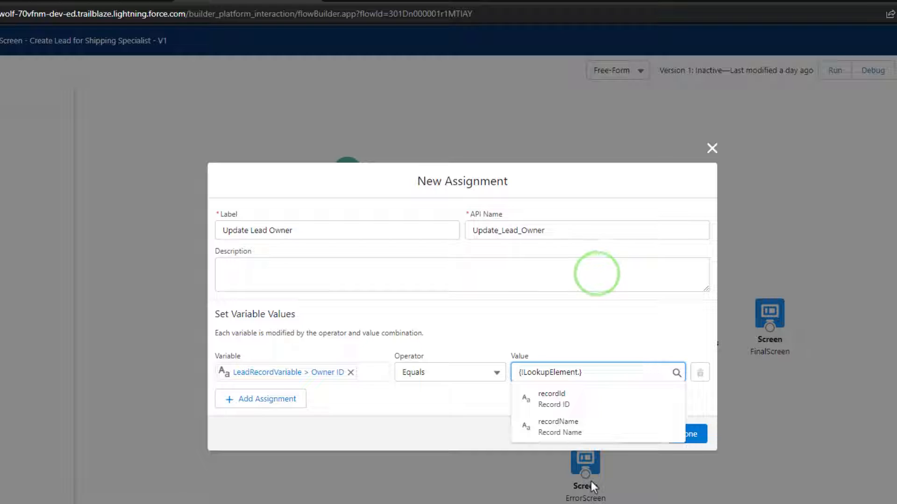
{"action": "left_click", "coordinate": [589, 401]}
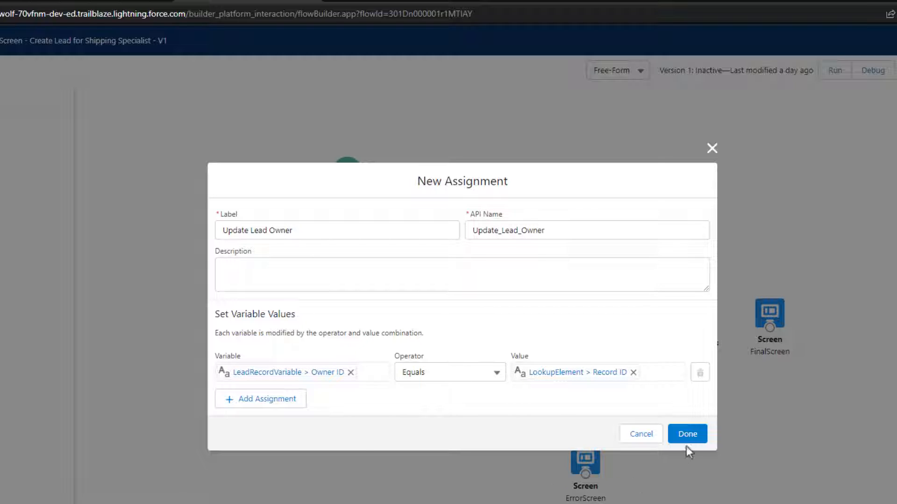
{"action": "left_click", "coordinate": [689, 437]}
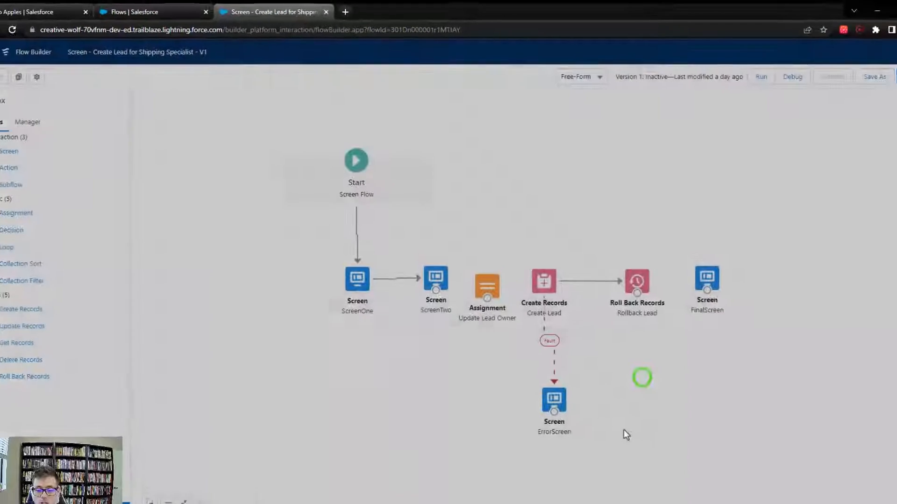
- Tidy ScreenTwo and ErrorScreen positions, save the flow, and dismiss the FinalScreen warning
{"action": "mouse_move", "coordinate": [433, 297]}
{"action": "left_mouse_down"}
{"action": "mouse_move", "coordinate": [415, 297]}
{"action": "mouse_move", "coordinate": [417, 276]}
{"action": "mouse_move", "coordinate": [516, 265]}
{"action": "mouse_move", "coordinate": [533, 278]}
{"action": "mouse_move", "coordinate": [537, 268]}
{"action": "left_mouse_up"}
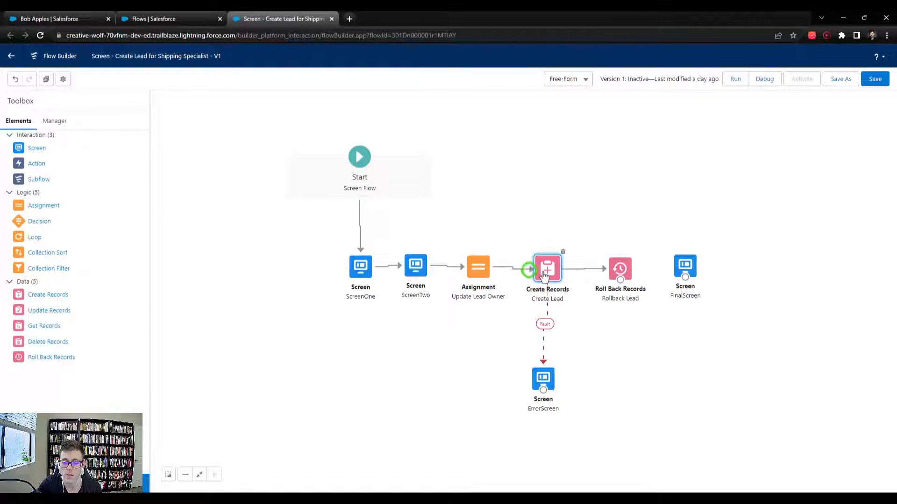
{"action": "left_click_drag", "start_coordinate": [550, 375], "coordinate": [553, 368]}
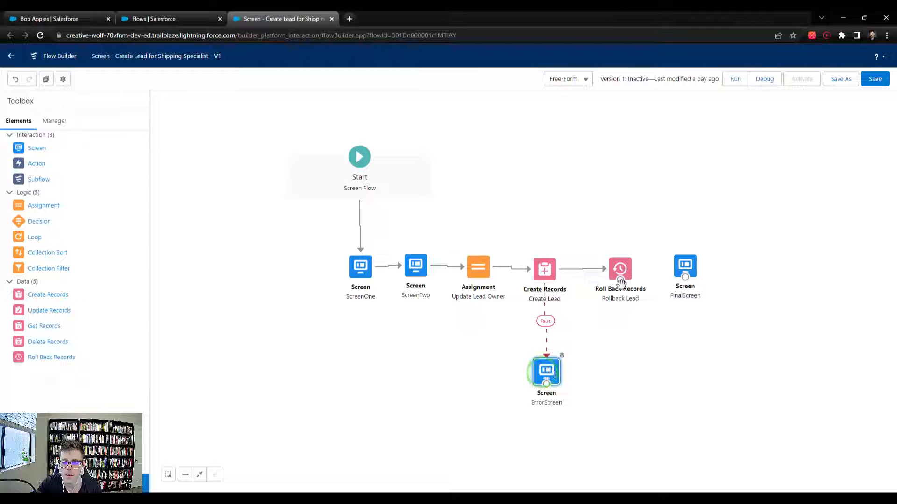
{"action": "left_click", "coordinate": [874, 80]}
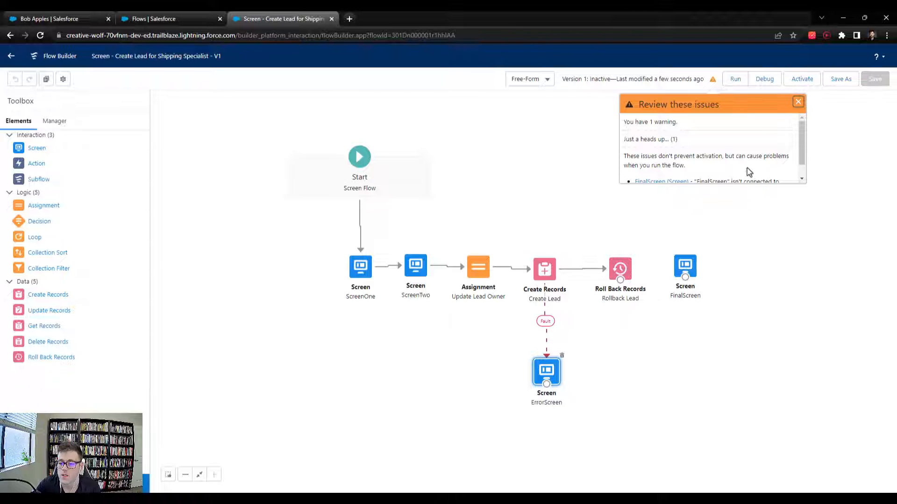
{"action": "scroll", "coordinate": [745, 172], "scroll_direction": "down", "scroll_amount": 1}
{"action": "left_click", "coordinate": [798, 101]}
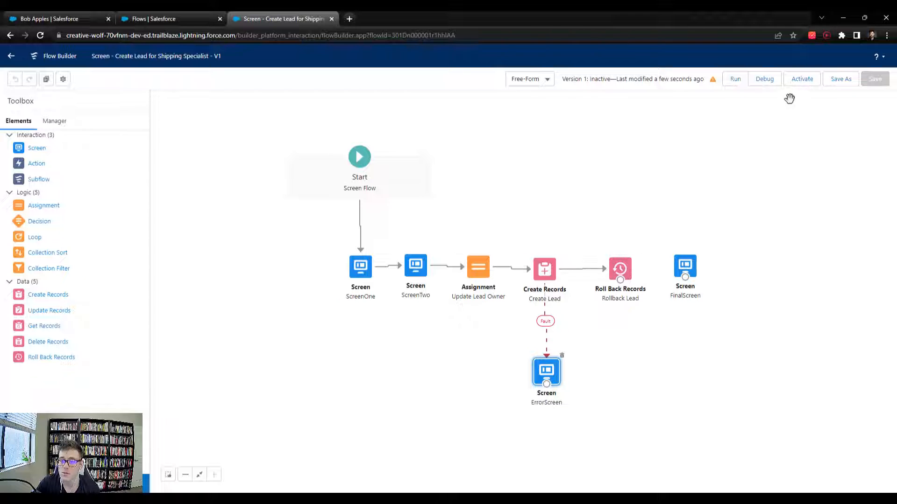
- Start a debug run and enter the test lead's salutation Mr. and first and last name
{"action": "left_click", "coordinate": [760, 86]}
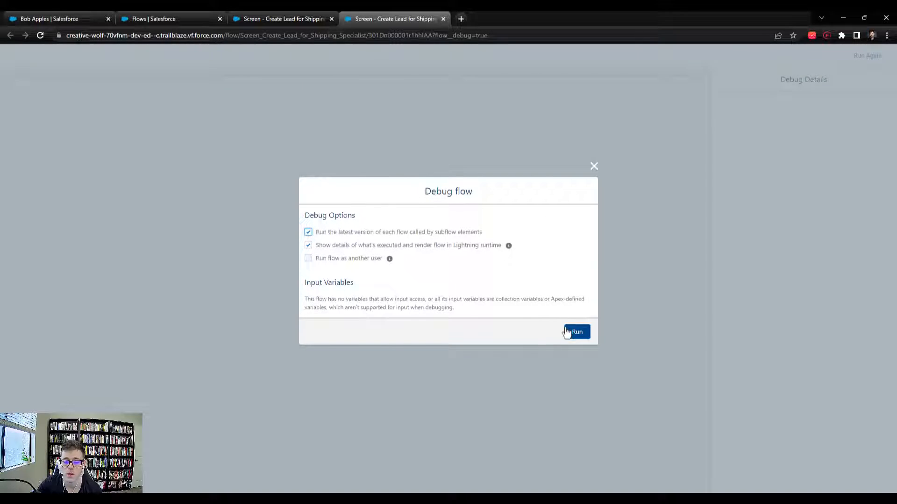
{"action": "left_click", "coordinate": [571, 334]}
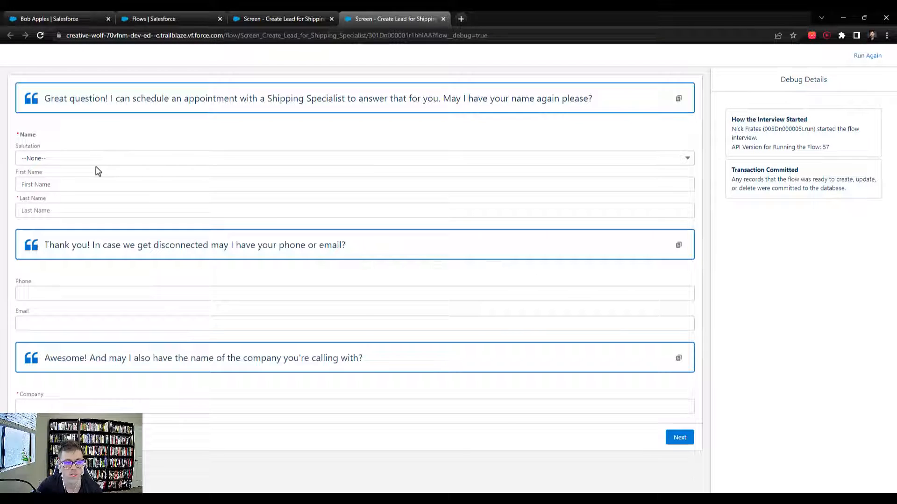
{"action": "left_click", "coordinate": [58, 161]}
{"action": "left_click", "coordinate": [38, 192]}
{"action": "left_click", "coordinate": [55, 184]}
{"action": "type", "text": "Bob"}
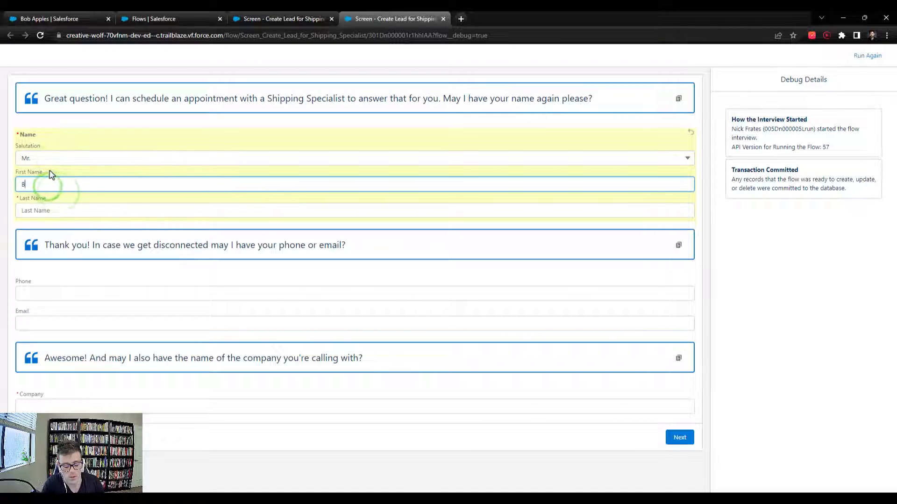
{"action": "key", "text": "Tab"}
{"action": "type", "text": "Apples"}
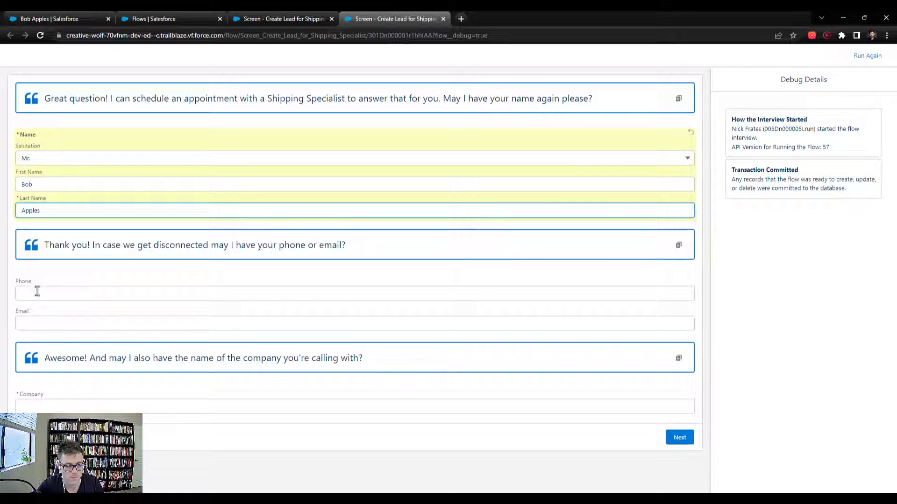
- Fill in the lead's phone number, e-mail and company Applesee, then continue
{"action": "left_click", "coordinate": [41, 289]}
{"action": "type", "text": "44477"}
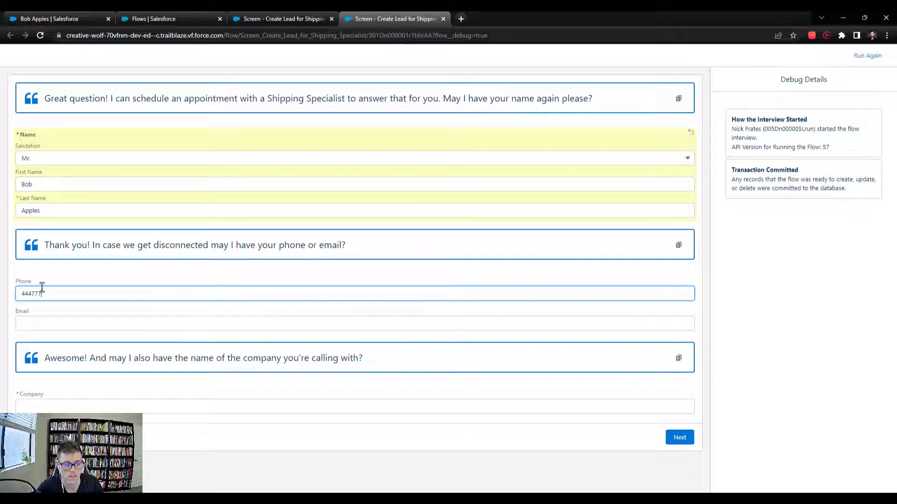
{"action": "type", "text": "78888"}
{"action": "key", "text": "Tab"}
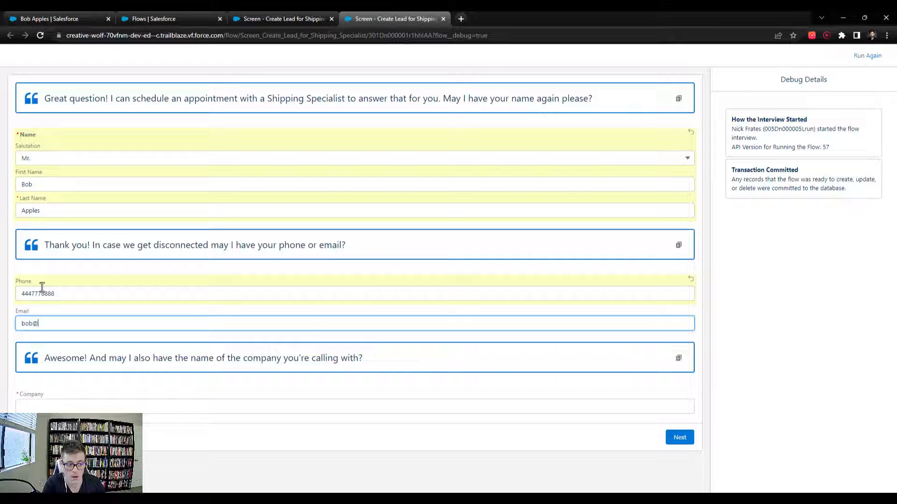
{"action": "key", "text": "Tab"}
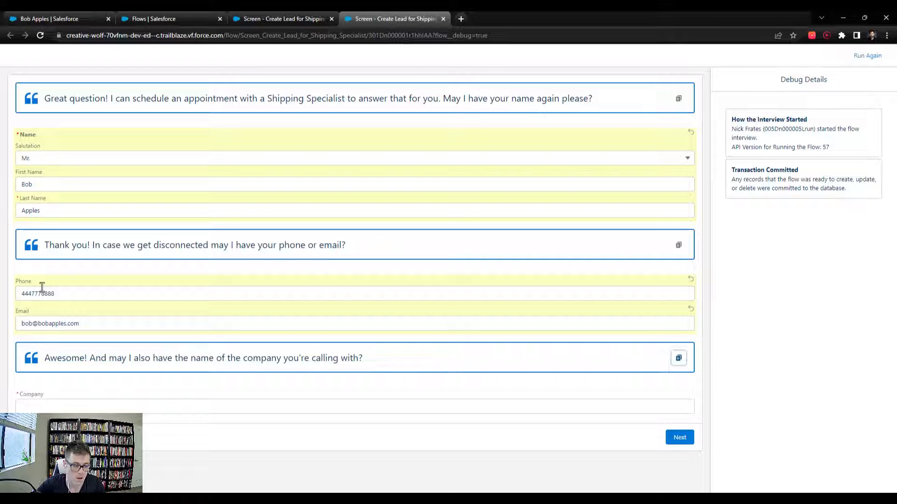
{"action": "left_click", "coordinate": [40, 407]}
{"action": "type", "text": "Appleseed Enterprises"}
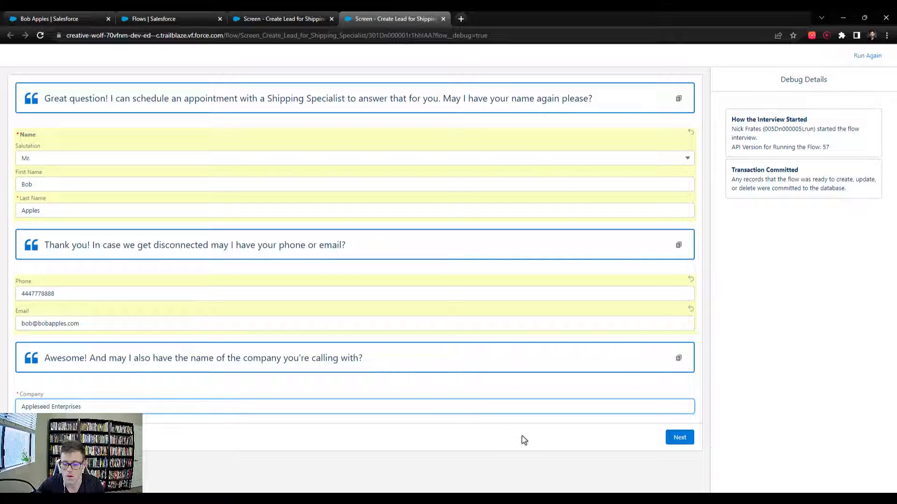
{"action": "left_click", "coordinate": [680, 437]}
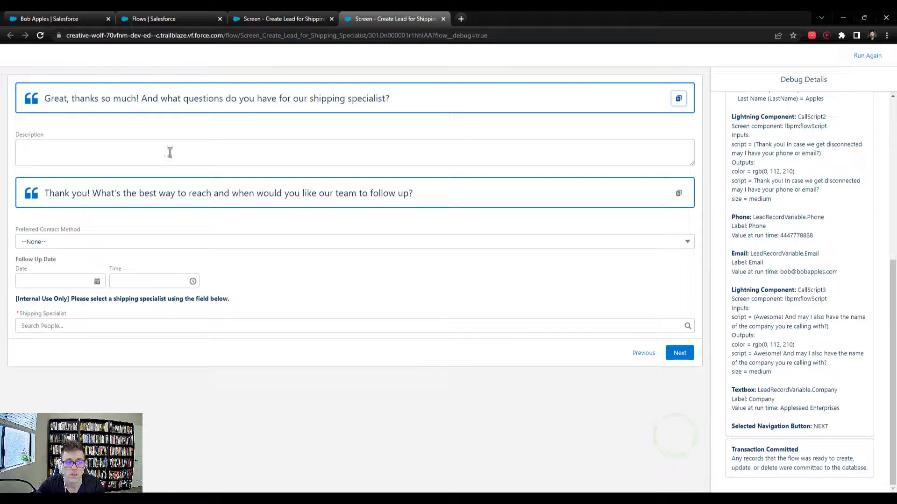
- Enter a shipping question, Text Message contact, 5/2/2023 follow-up and a Shipping Specialist, then finish
{"action": "left_click", "coordinate": [122, 152]}
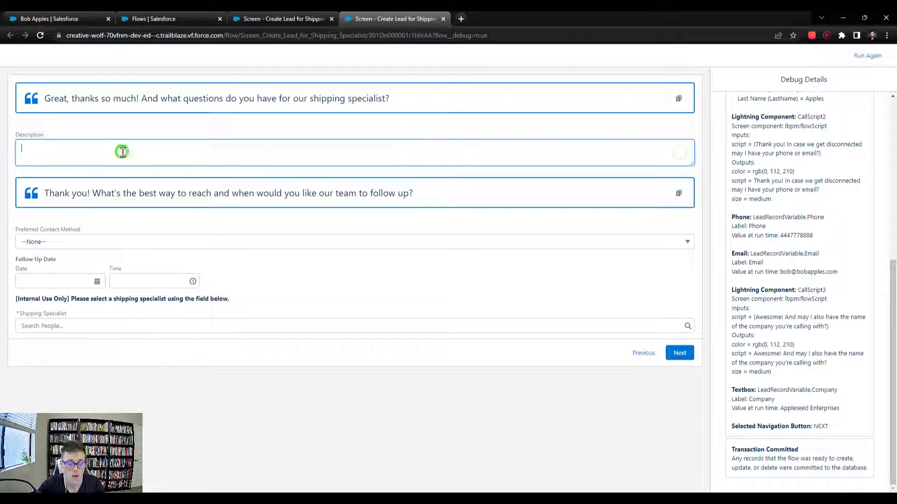
{"action": "type", "text": "How much does it cost to ship to Australia?"}
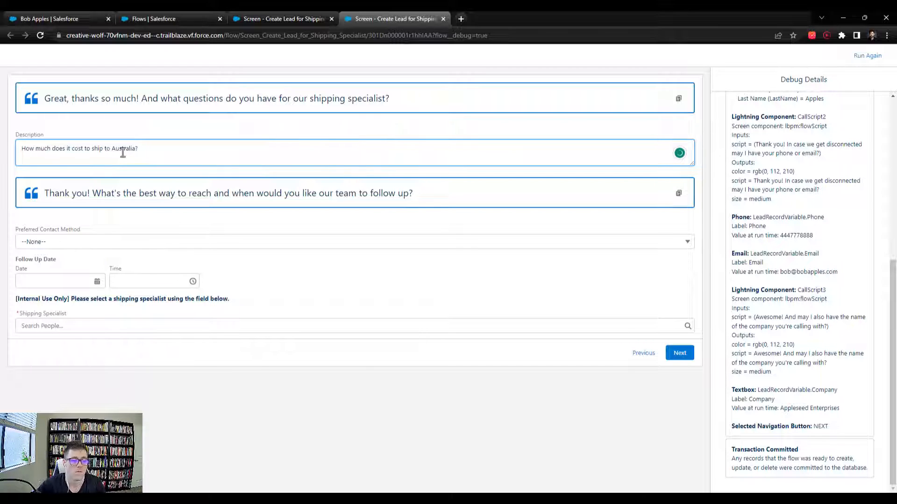
{"action": "left_click", "coordinate": [62, 242]}
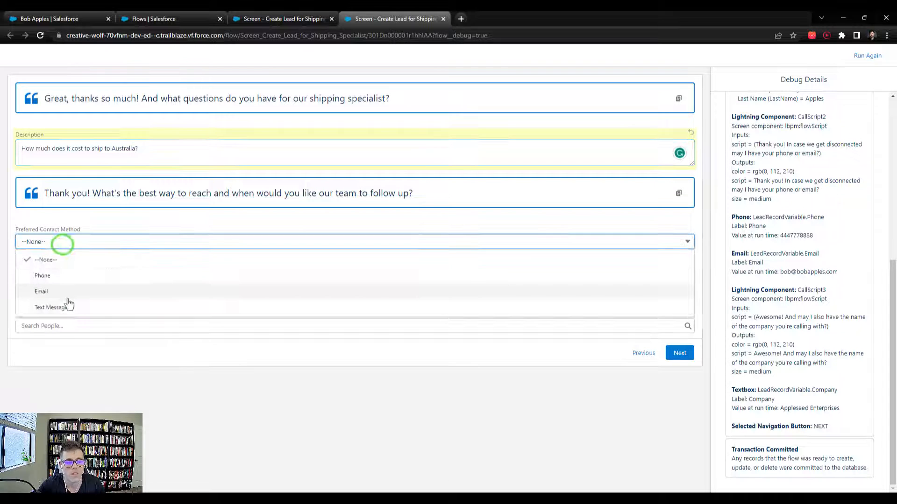
{"action": "left_click", "coordinate": [65, 306]}
{"action": "left_click", "coordinate": [27, 280]}
{"action": "left_click", "coordinate": [63, 349]}
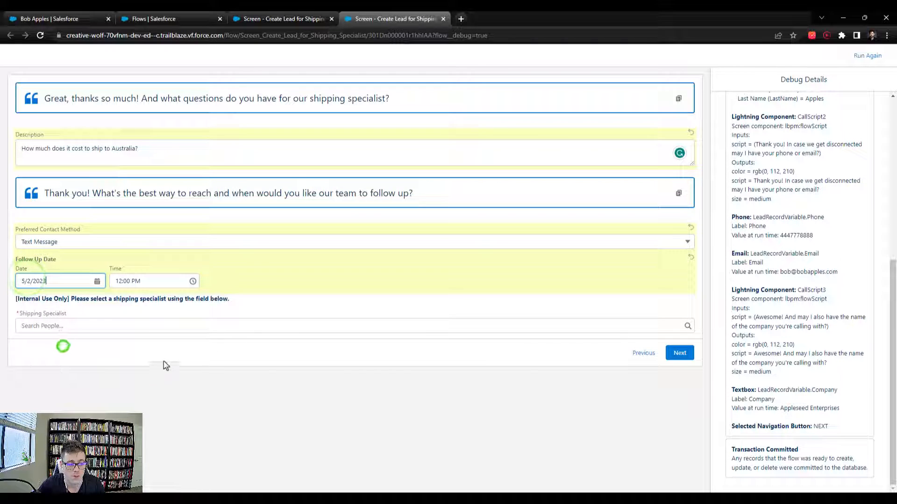
{"action": "left_click", "coordinate": [322, 288]}
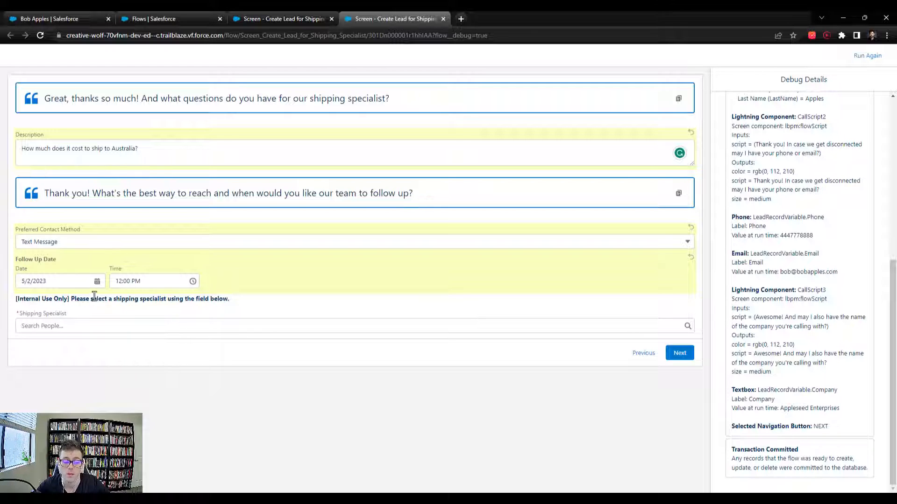
{"action": "left_click", "coordinate": [154, 322]}
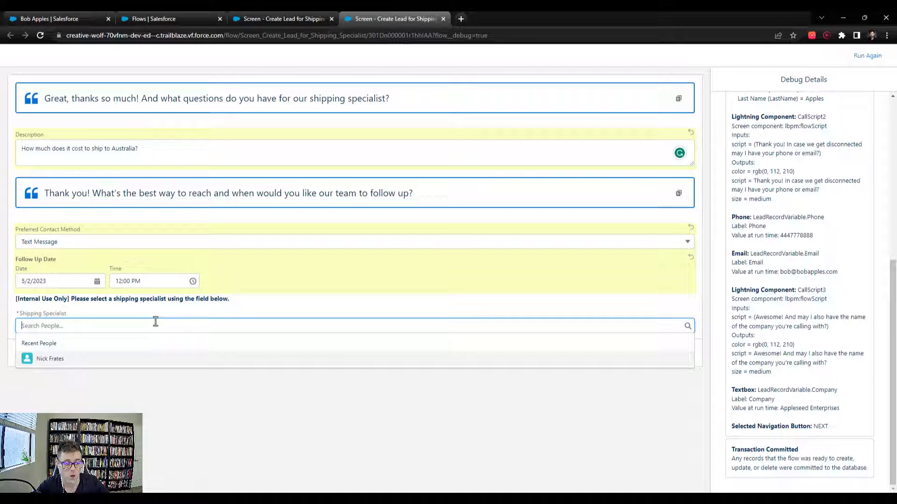
{"action": "left_click", "coordinate": [41, 360]}
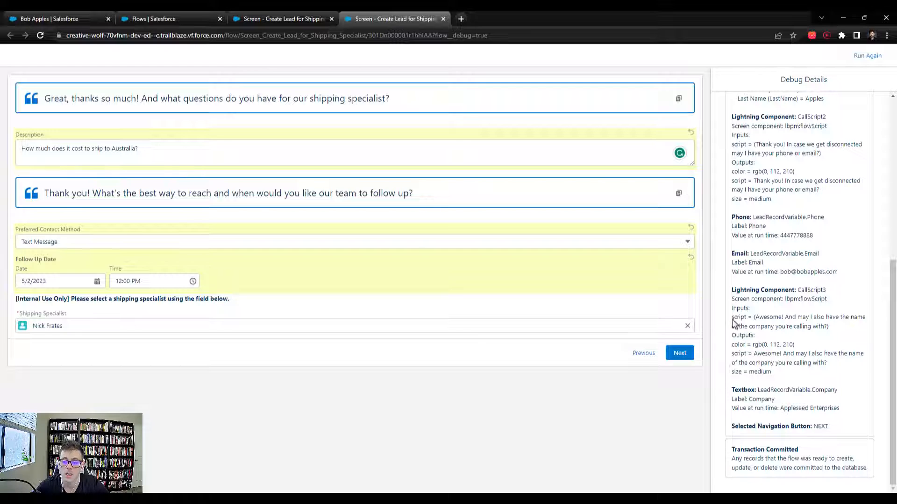
{"action": "left_click", "coordinate": [683, 353]}
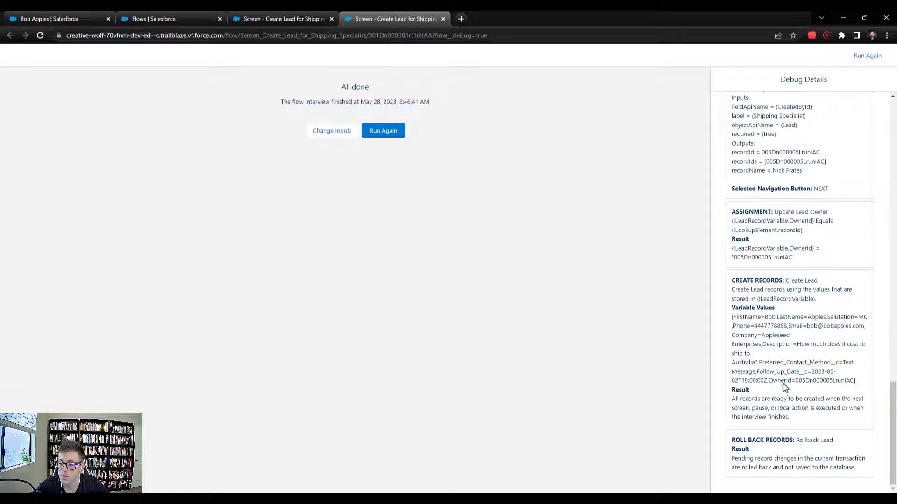
- Check the created lead's OwnerId in the debug details and close the debug tab
{"action": "left_click_drag", "start_coordinate": [769, 380], "coordinate": [859, 387]}
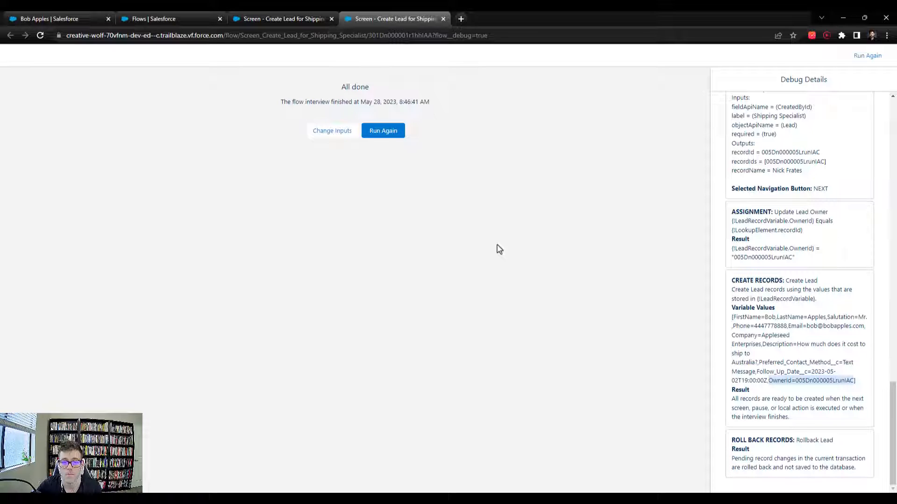
{"action": "left_click", "coordinate": [443, 19]}
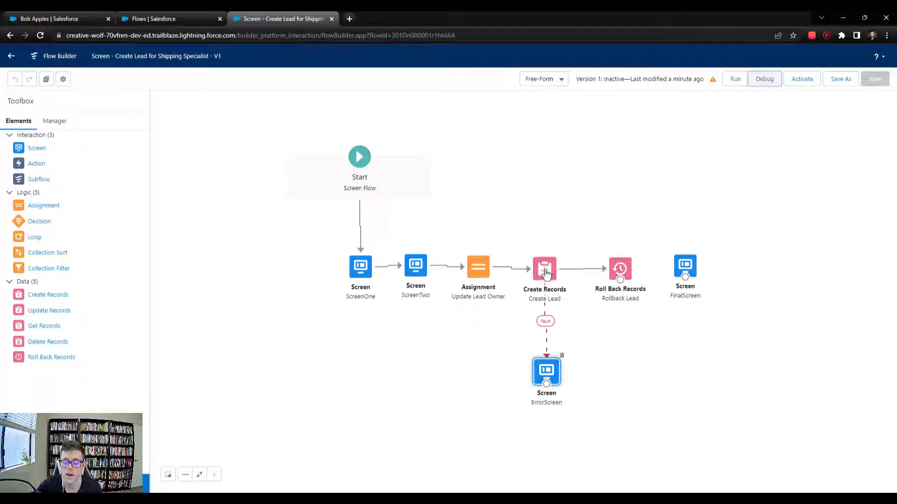
- Delete the Roll Back Records element from the flow
{"action": "left_click_drag", "start_coordinate": [545, 273], "coordinate": [551, 269]}
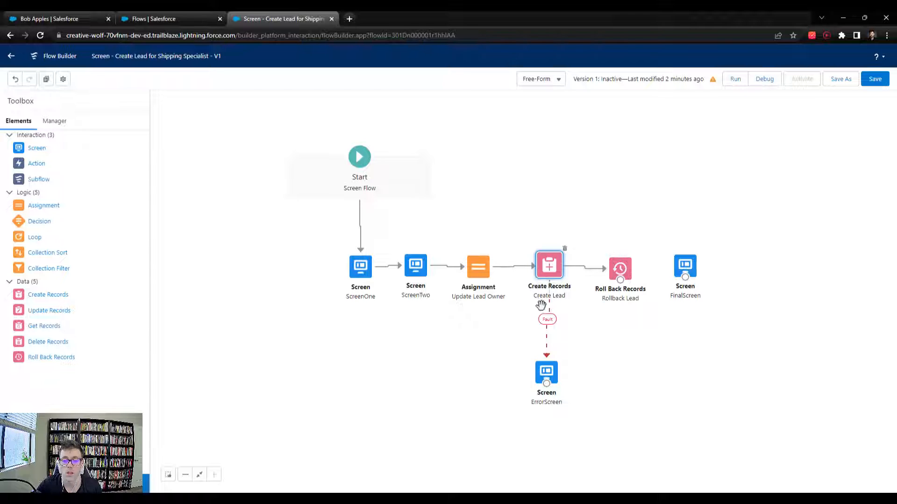
{"action": "left_click", "coordinate": [629, 270]}
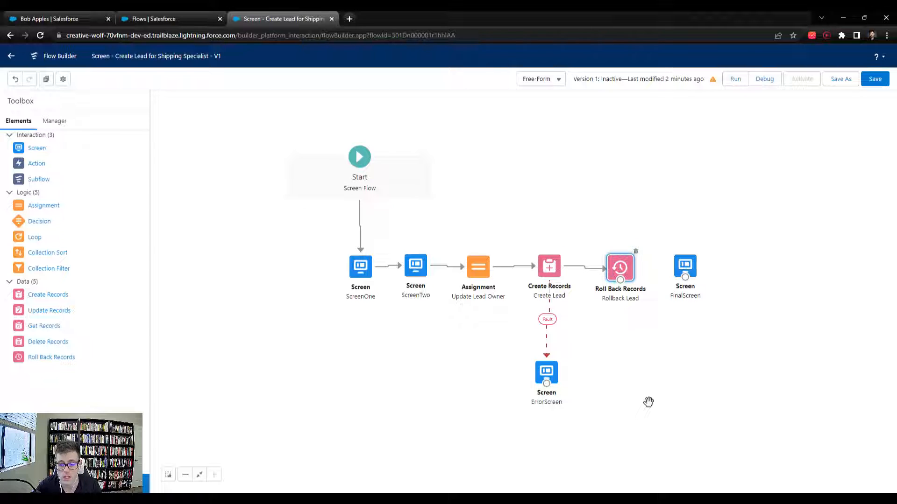
{"action": "key", "text": "Delete"}
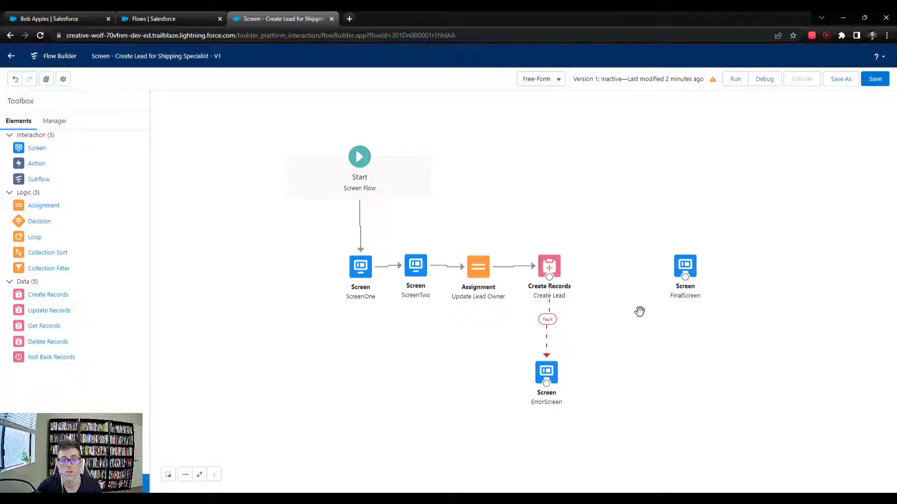
- Move FinalScreen left and connect Create Records directly to it
{"action": "left_click", "coordinate": [544, 372]}
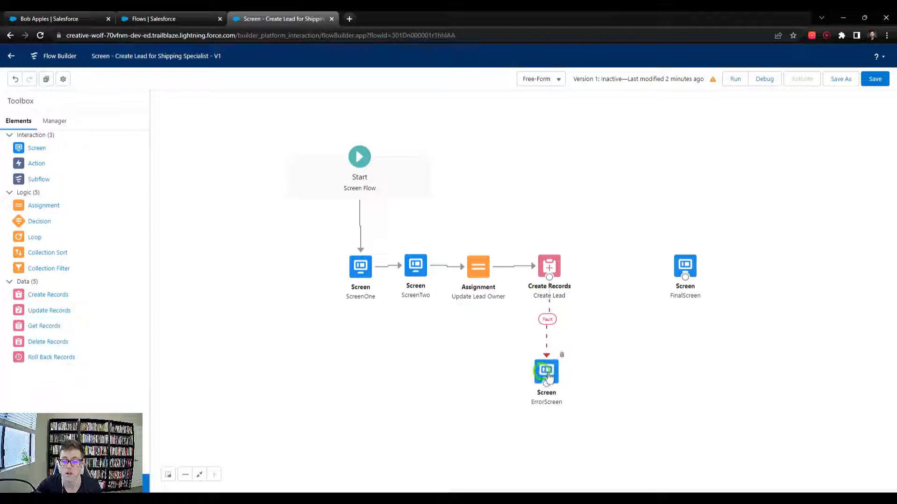
{"action": "left_click", "coordinate": [668, 355]}
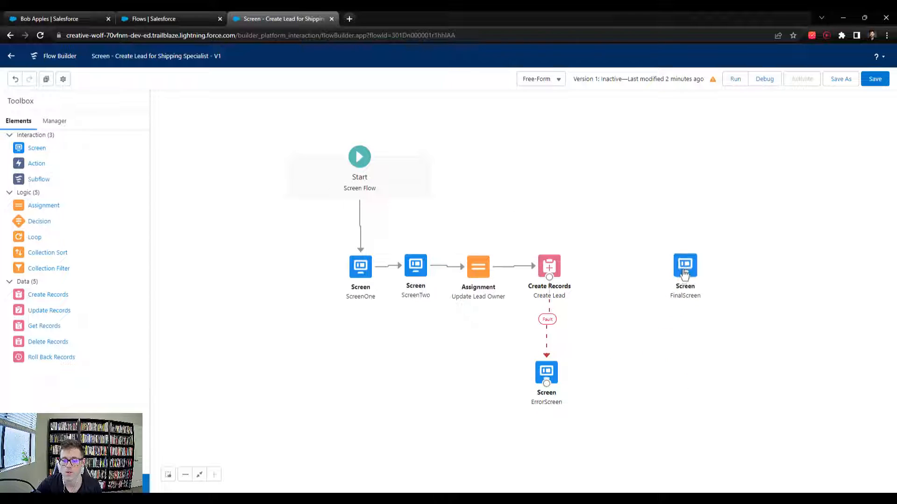
{"action": "left_click_drag", "start_coordinate": [684, 271], "coordinate": [646, 273]}
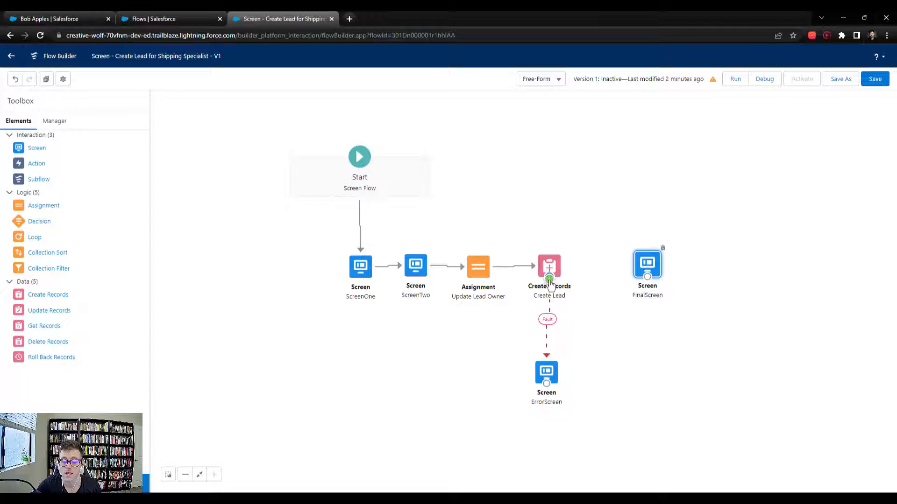
{"action": "left_click_drag", "start_coordinate": [550, 278], "coordinate": [645, 265]}
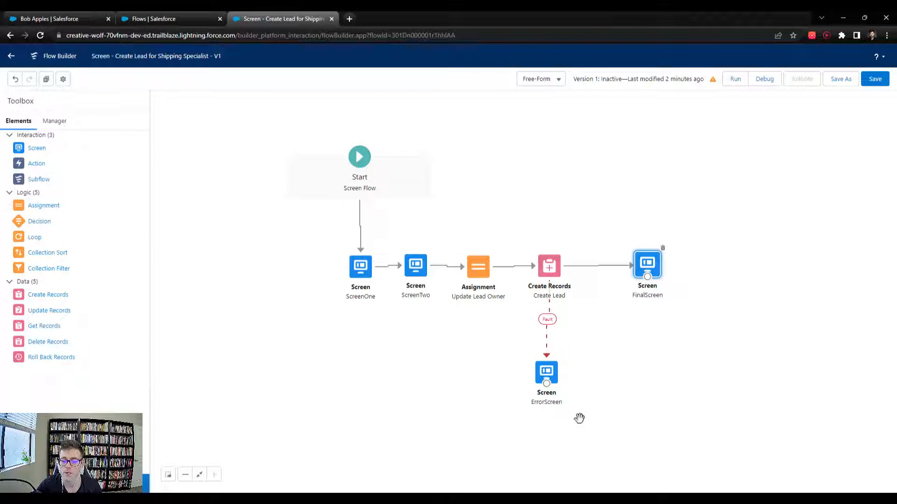
- Turn off FinalScreen's header in its Edit Screen
{"action": "double_click", "coordinate": [647, 265]}
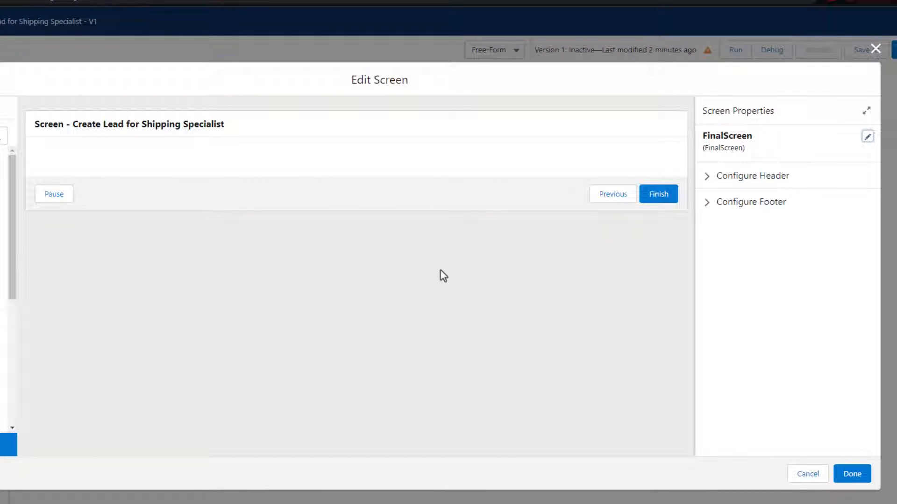
{"action": "left_click", "coordinate": [748, 181]}
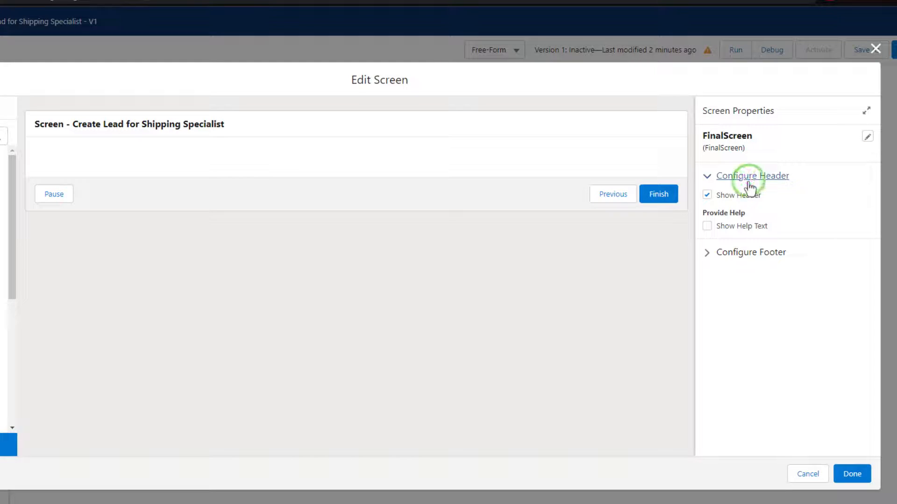
{"action": "left_click", "coordinate": [735, 195]}
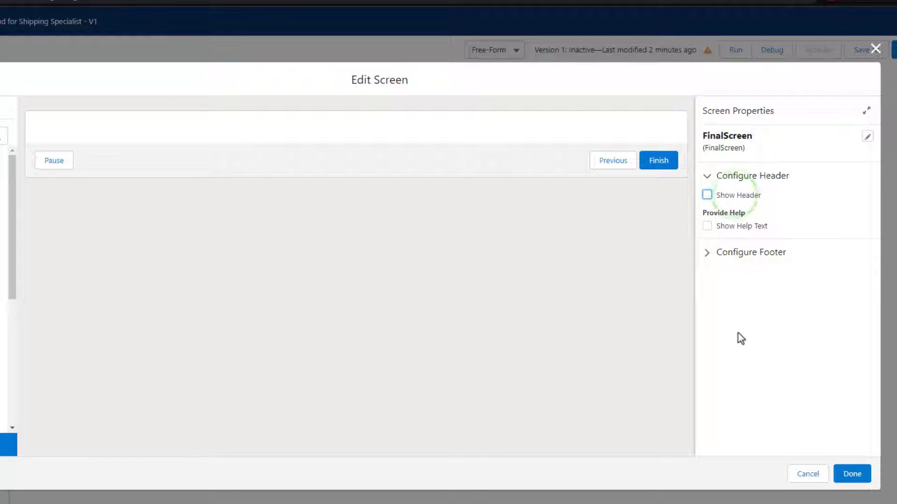
- Hide the Pause and Previous footer buttons and add a Display Text component
{"action": "left_click", "coordinate": [732, 248]}
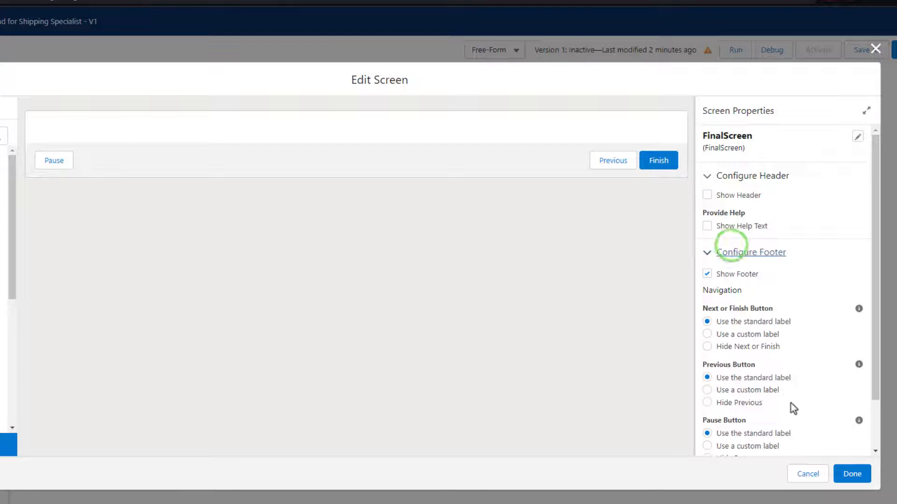
{"action": "scroll", "coordinate": [781, 401], "scroll_direction": "down", "scroll_amount": 1}
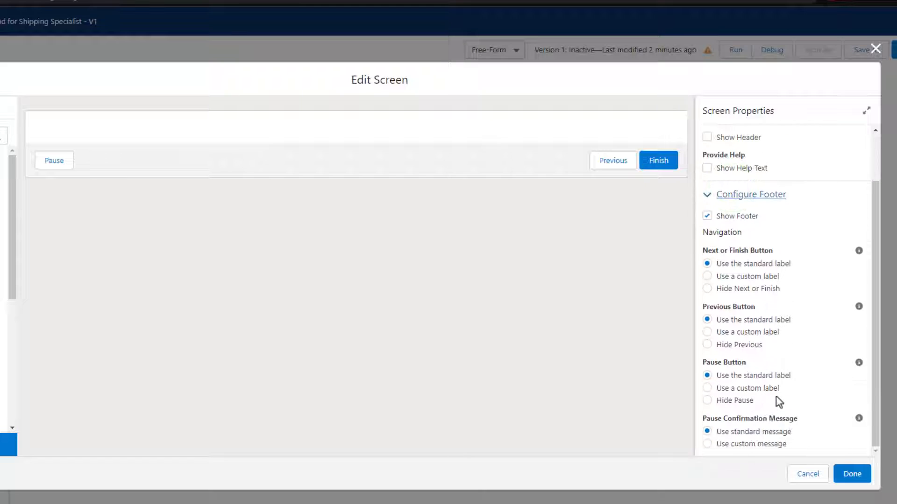
{"action": "left_click", "coordinate": [727, 402]}
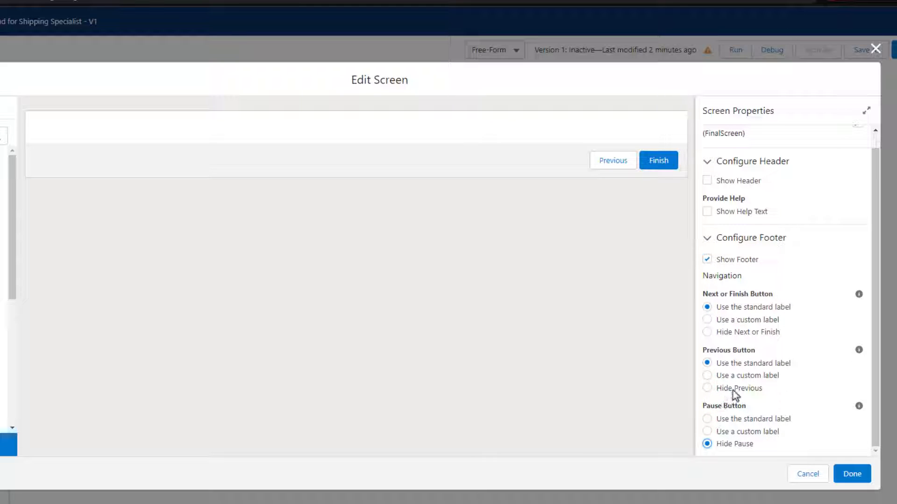
{"action": "left_click", "coordinate": [733, 390]}
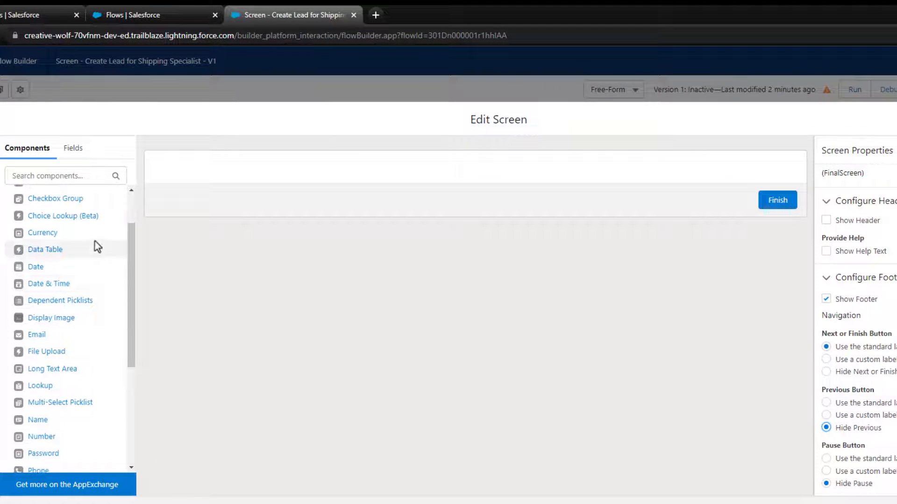
{"action": "scroll", "coordinate": [66, 253], "scroll_direction": "down", "scroll_amount": 4}
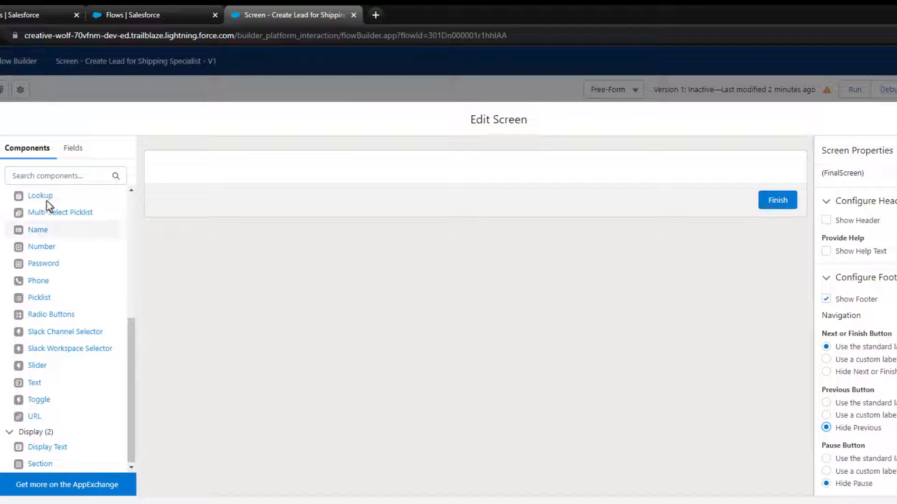
{"action": "left_click_drag", "start_coordinate": [44, 448], "coordinate": [255, 180]}
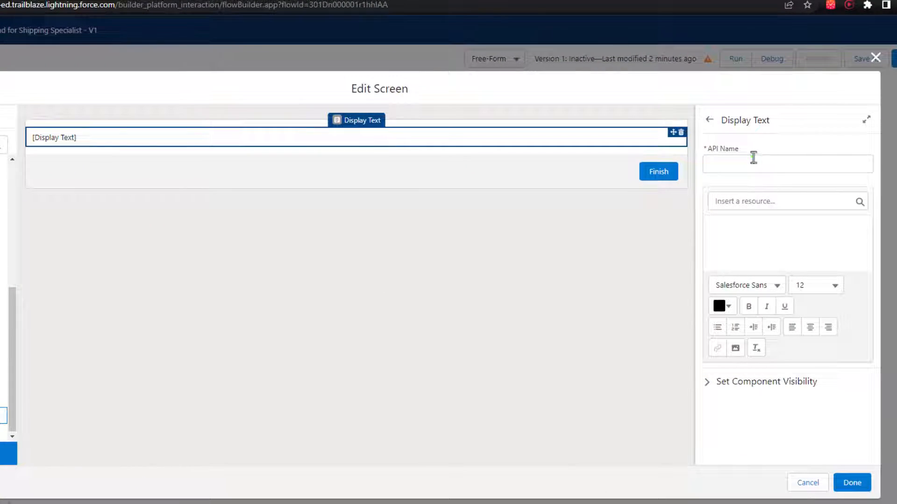
- Name the new text component DisplayText2 and type the lead-created success message
{"action": "left_click", "coordinate": [871, 190]}
{"action": "type", "text": "DisplayT"}
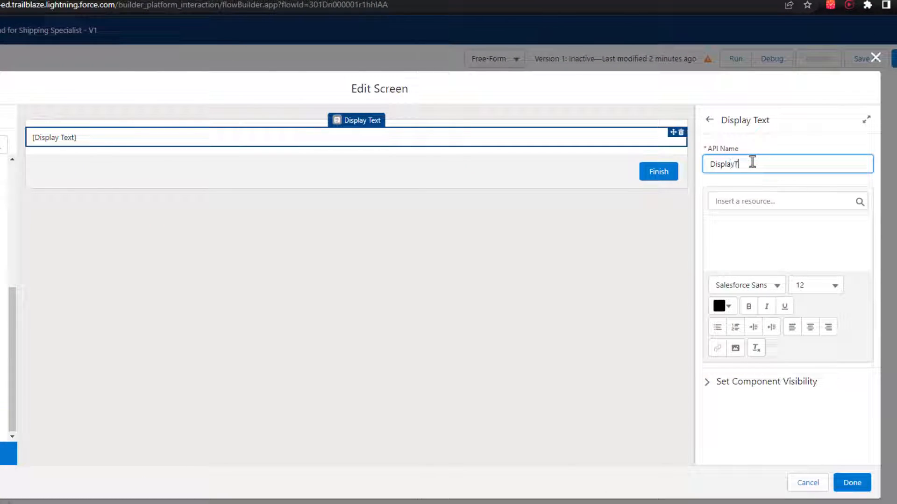
{"action": "type", "text": "ext2"}
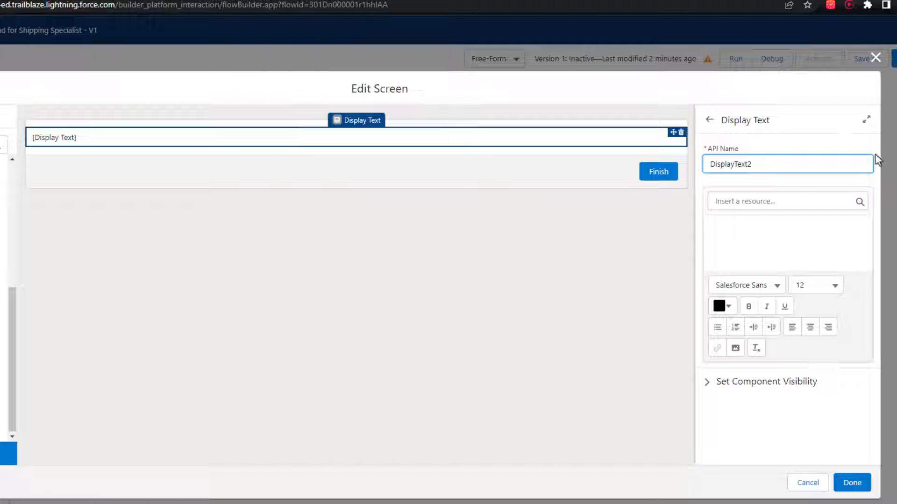
{"action": "left_click", "coordinate": [819, 248]}
{"action": "left_click", "coordinate": [815, 274]}
{"action": "left_click", "coordinate": [817, 287]}
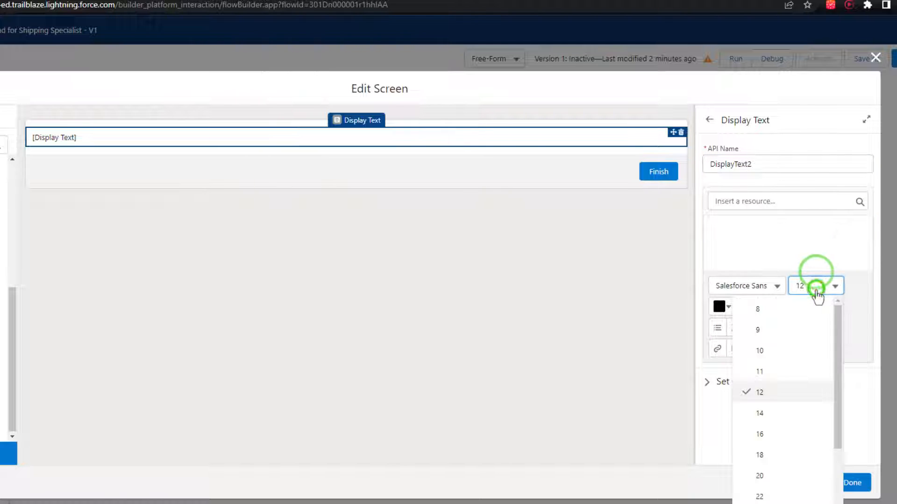
{"action": "left_click", "coordinate": [800, 456]}
{"action": "type", "text": "L"}
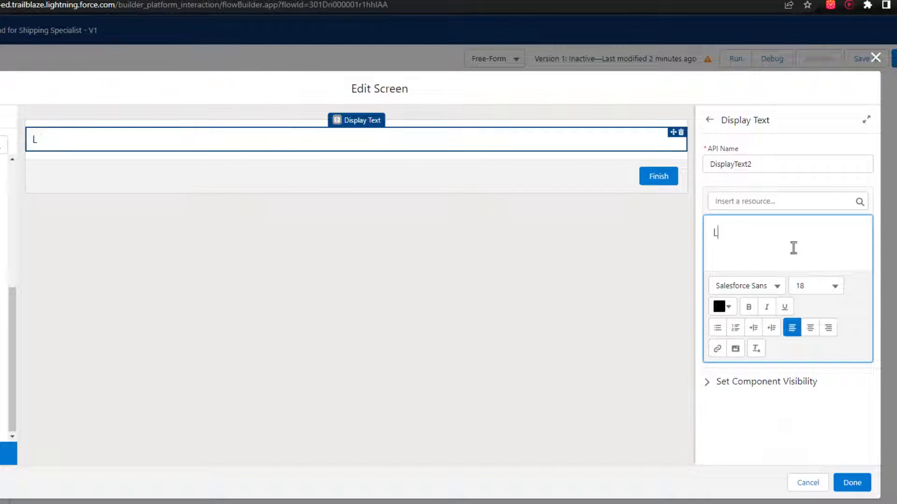
{"action": "key", "text": "BackSpace"}
{"action": "type", "text": "THe l"}
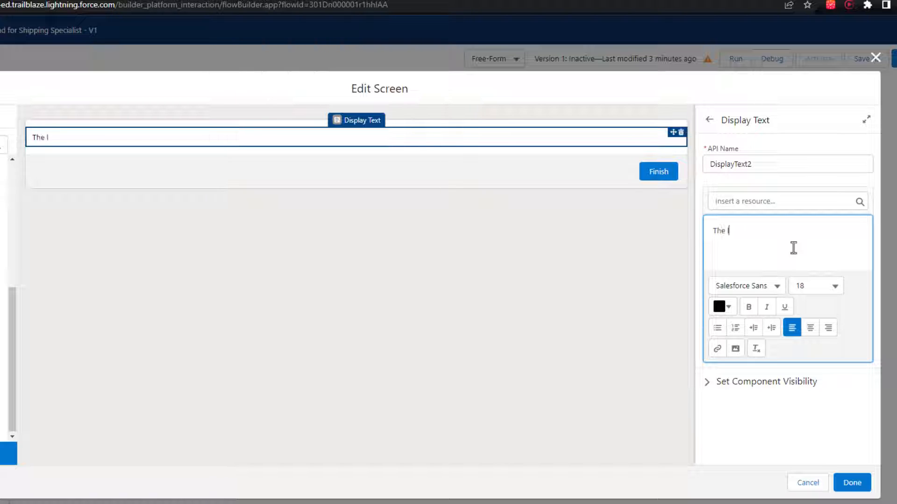
{"action": "type", "text": "ead has bee"}
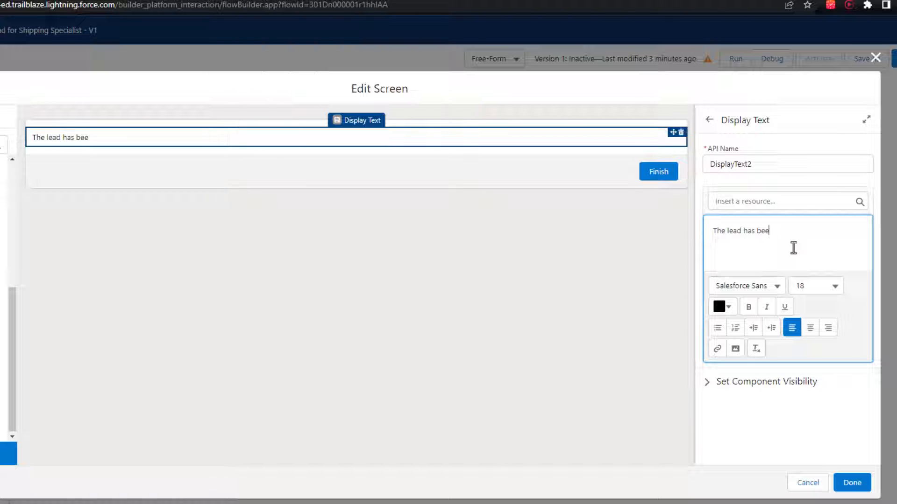
{"action": "type", "text": "n successfully created! You may close this window."}
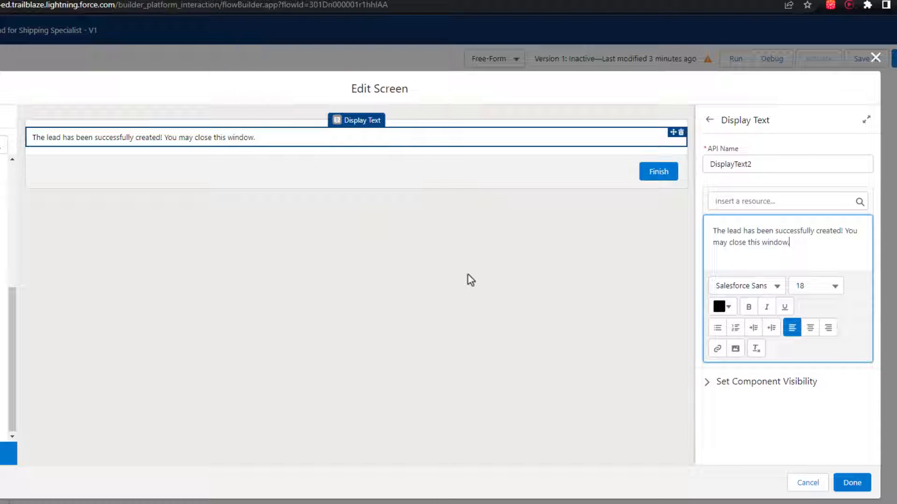
- Set the whole success message to 18-point and finish editing the FinalScreen
{"action": "triple_click", "coordinate": [810, 249]}
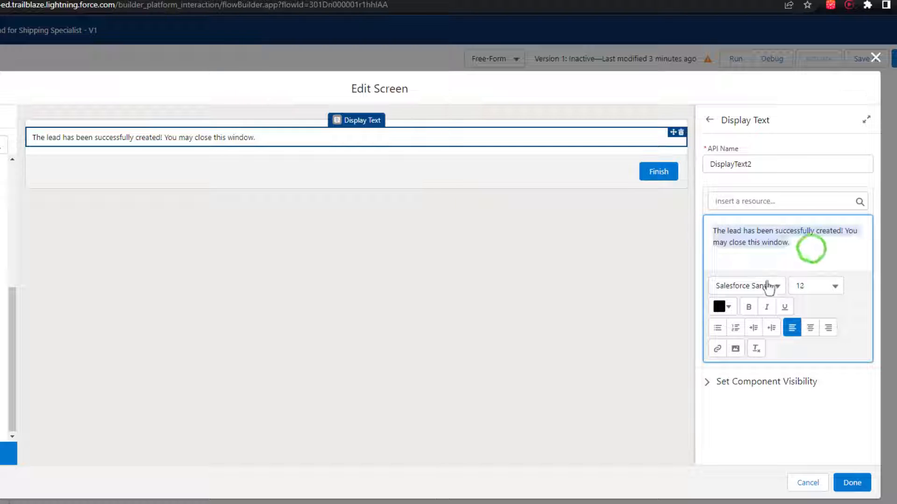
{"action": "left_click", "coordinate": [812, 286]}
{"action": "left_click", "coordinate": [849, 454]}
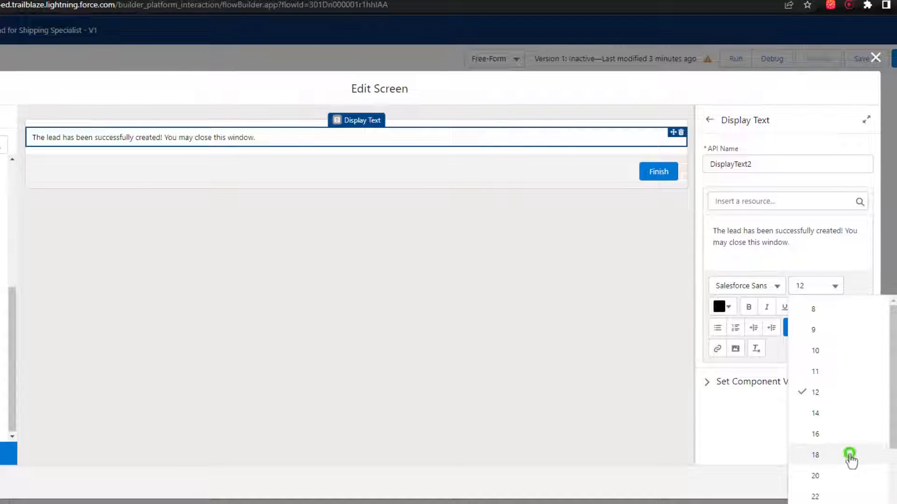
{"action": "left_click", "coordinate": [784, 258]}
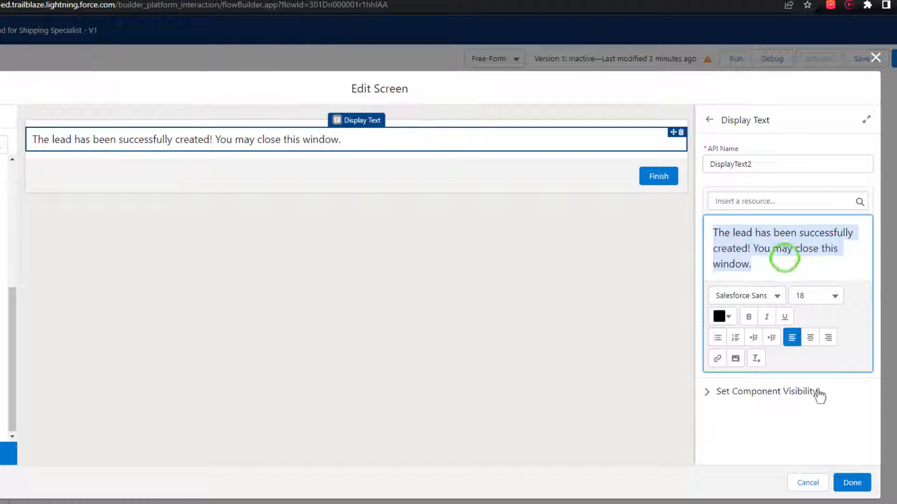
{"action": "left_click", "coordinate": [852, 482]}
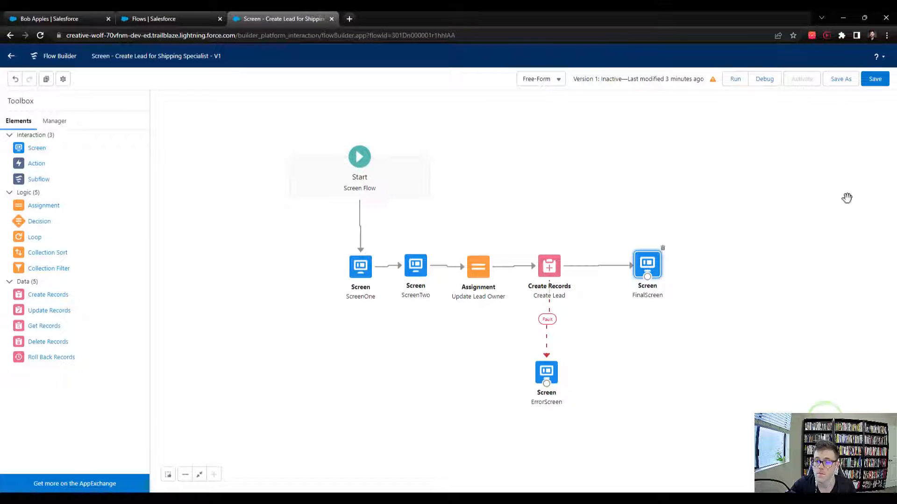
- Save and activate Version 1 of the flow, then go back to the lead record page
{"action": "left_click", "coordinate": [878, 79]}
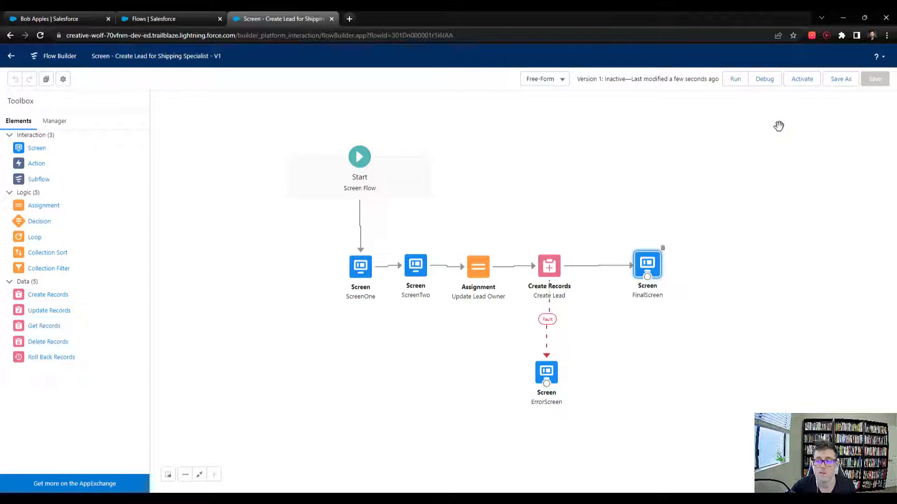
{"action": "left_click", "coordinate": [794, 81]}
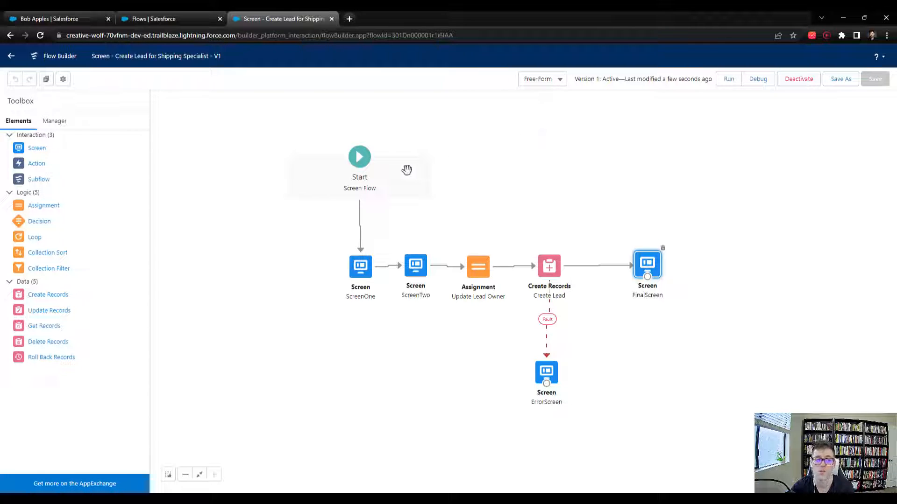
{"action": "left_click", "coordinate": [65, 19]}
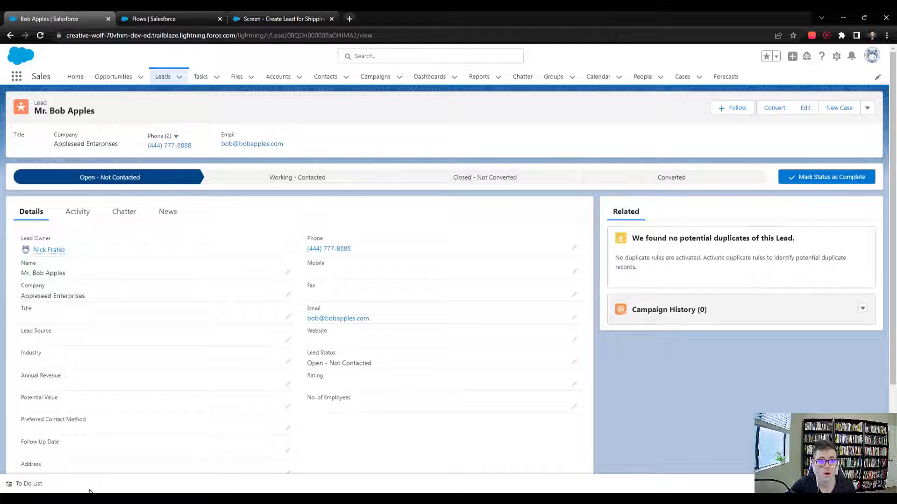
- Open Setup from the gear menu and reach App Manager via Quick Find 'app manager'
{"action": "left_click", "coordinate": [835, 57]}
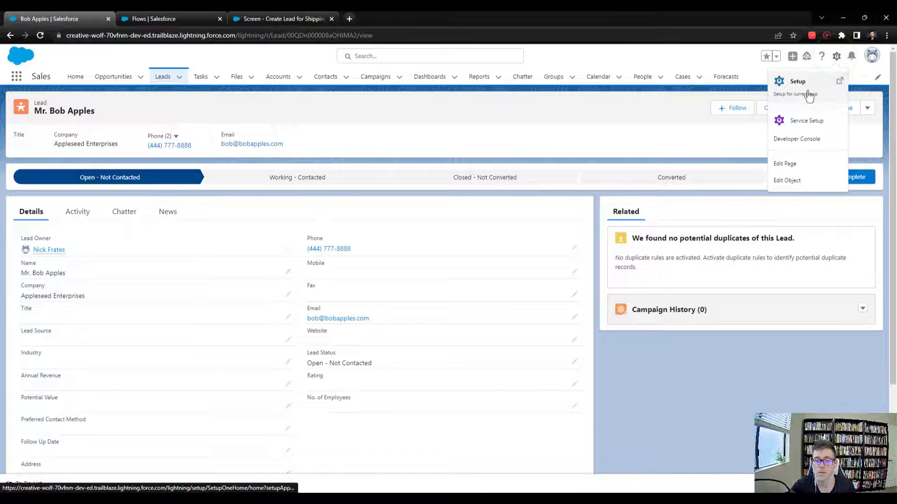
{"action": "left_click", "coordinate": [808, 92]}
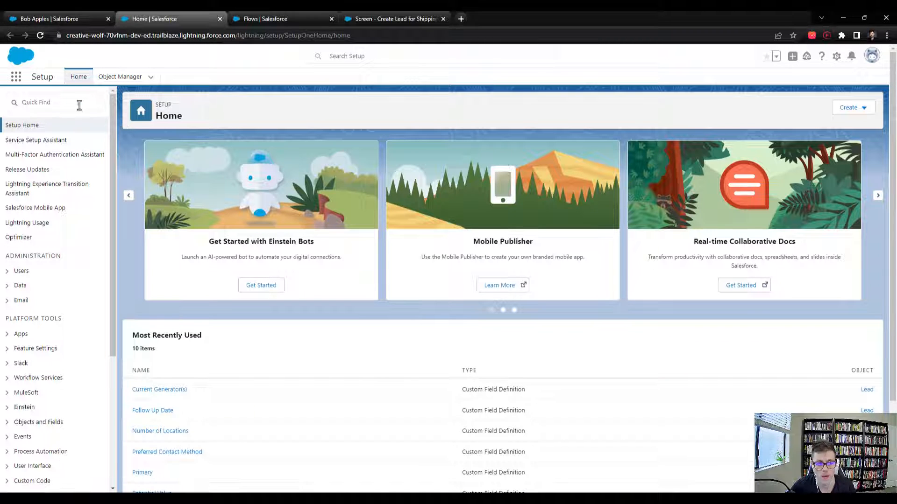
{"action": "left_click", "coordinate": [78, 104]}
{"action": "type", "text": "app"}
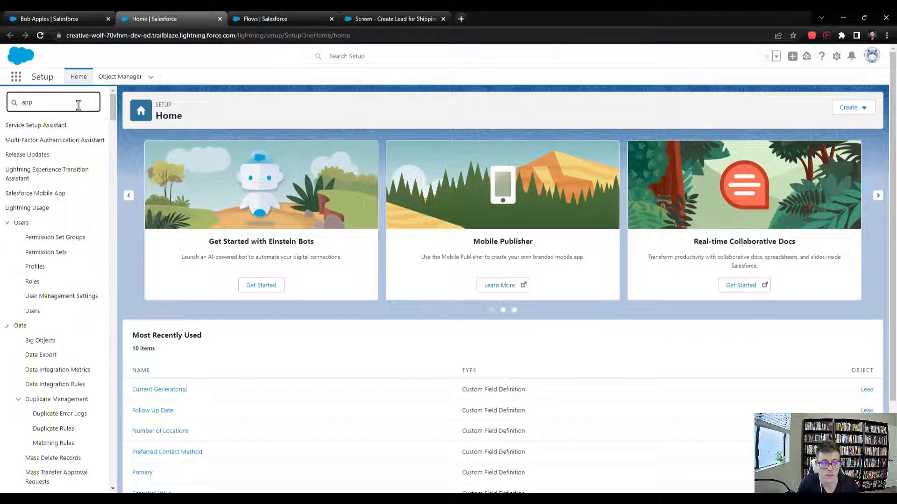
{"action": "type", "text": " manager"}
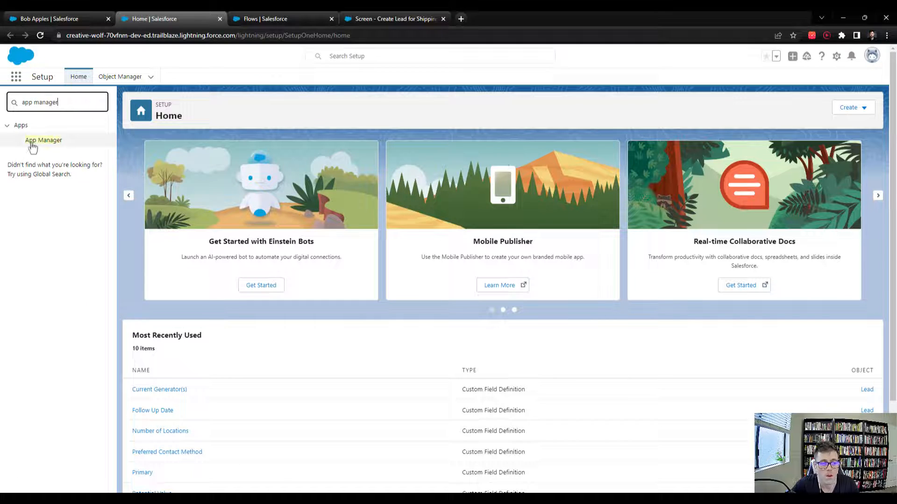
{"action": "left_click", "coordinate": [37, 142]}
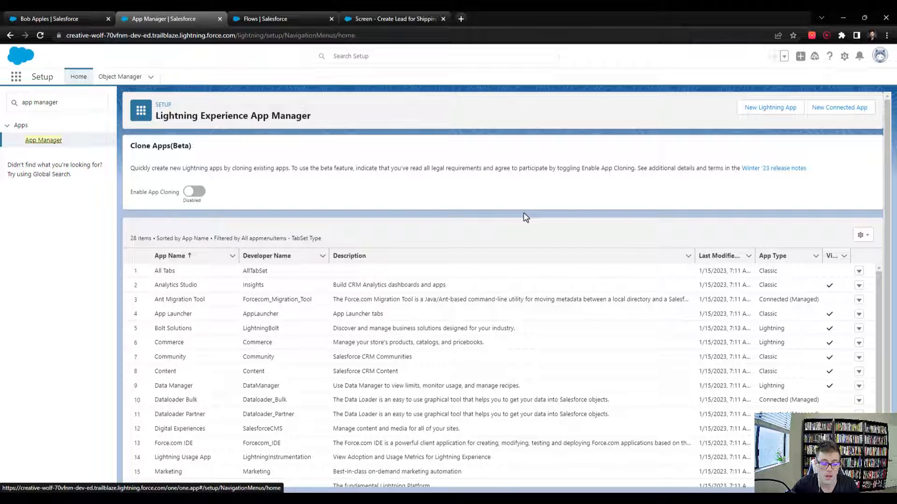
{"action": "scroll", "coordinate": [526, 217], "scroll_direction": "down", "scroll_amount": 4}
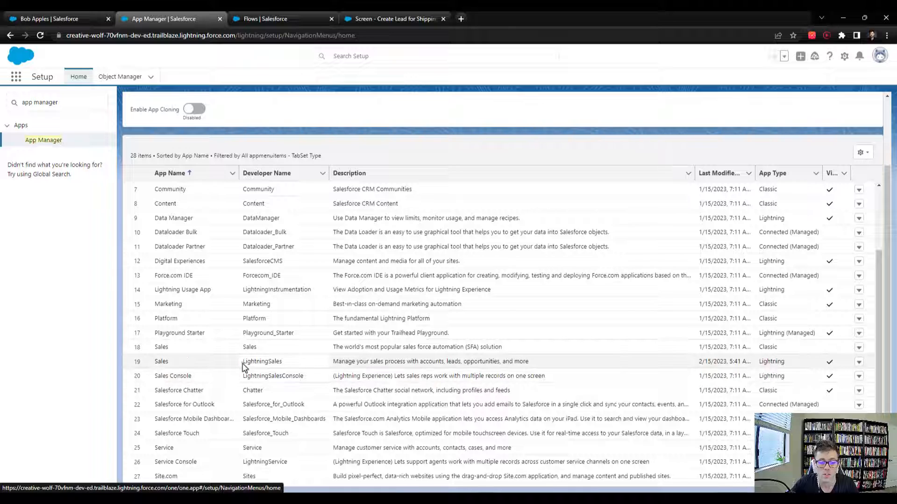
- Choose Edit from the row actions of the Sales (LightningSales) app
{"action": "left_click_drag", "start_coordinate": [242, 363], "coordinate": [285, 363]}
{"action": "left_click", "coordinate": [299, 363]}
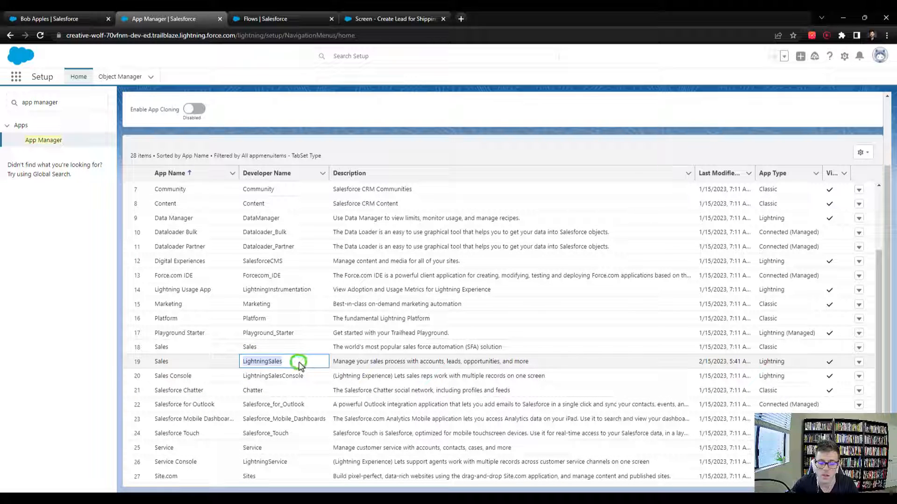
{"action": "left_click", "coordinate": [860, 363]}
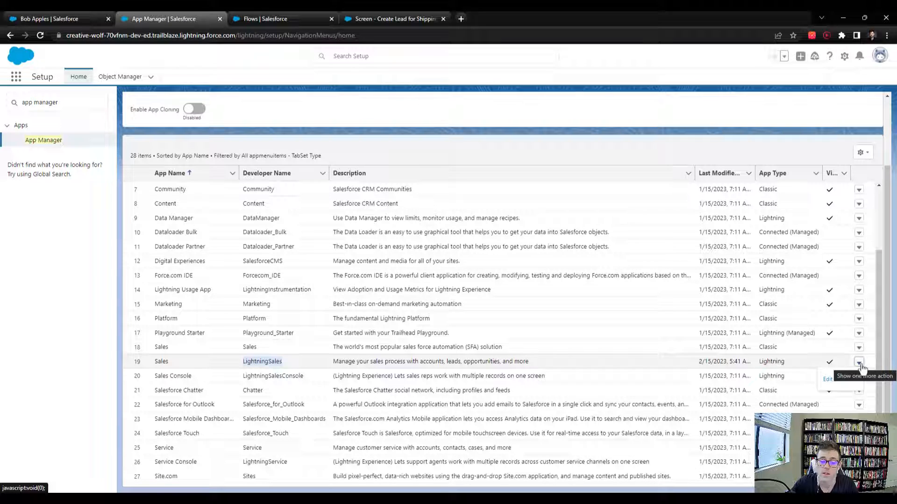
{"action": "left_click", "coordinate": [830, 378]}
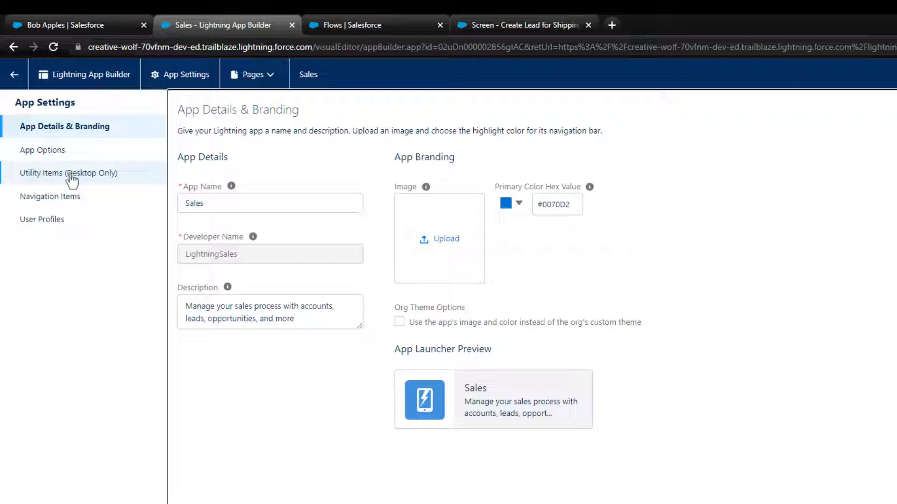
- Add a standard Flow utility item under the app's Utility Items (Desktop Only)
{"action": "left_click", "coordinate": [87, 177]}
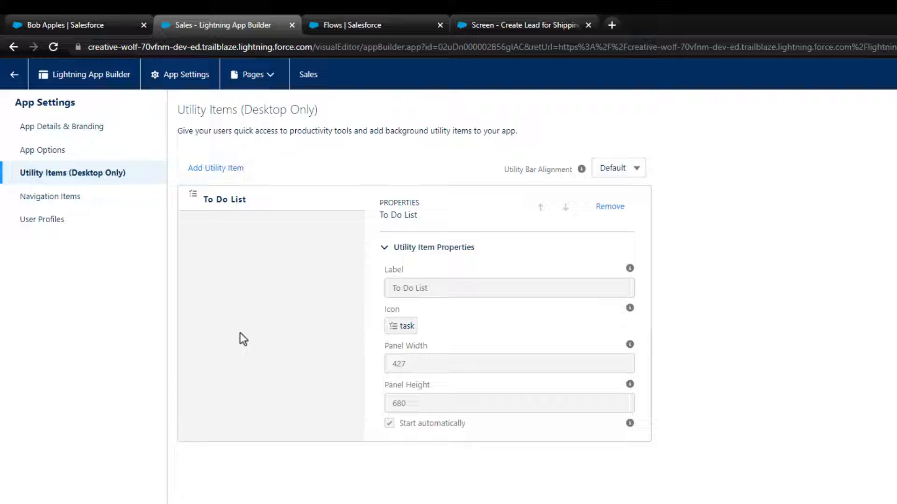
{"action": "left_click", "coordinate": [229, 169]}
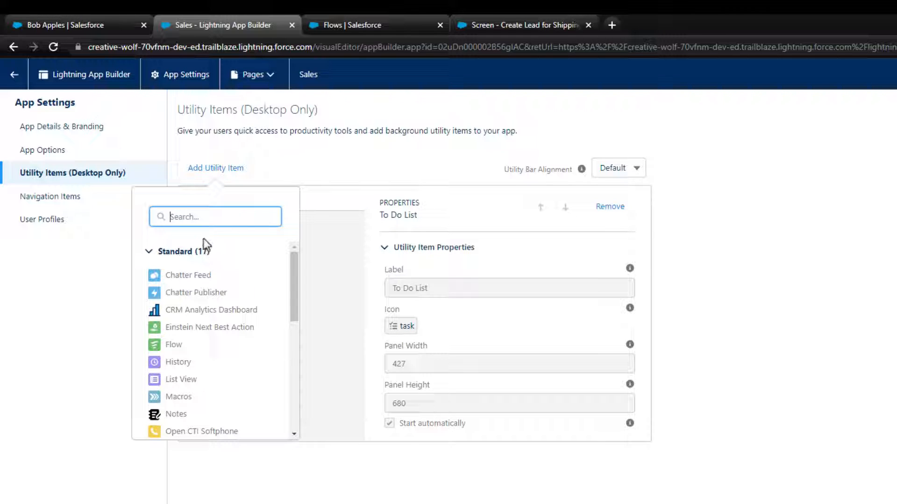
{"action": "left_click", "coordinate": [174, 346]}
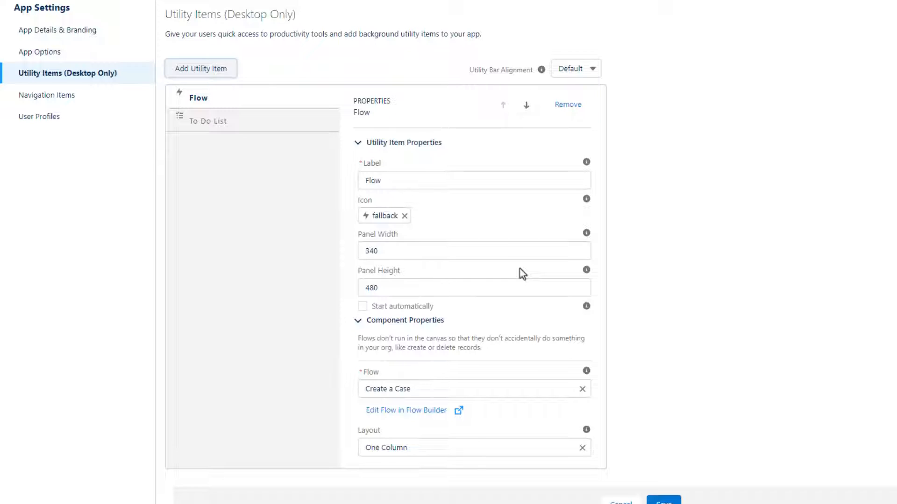
- Label the utility item 'Lead Creation Wizard' and replace the fallback icon with adduser
{"action": "left_click", "coordinate": [391, 181]}
{"action": "left_click_drag", "start_coordinate": [393, 181], "coordinate": [350, 188]}
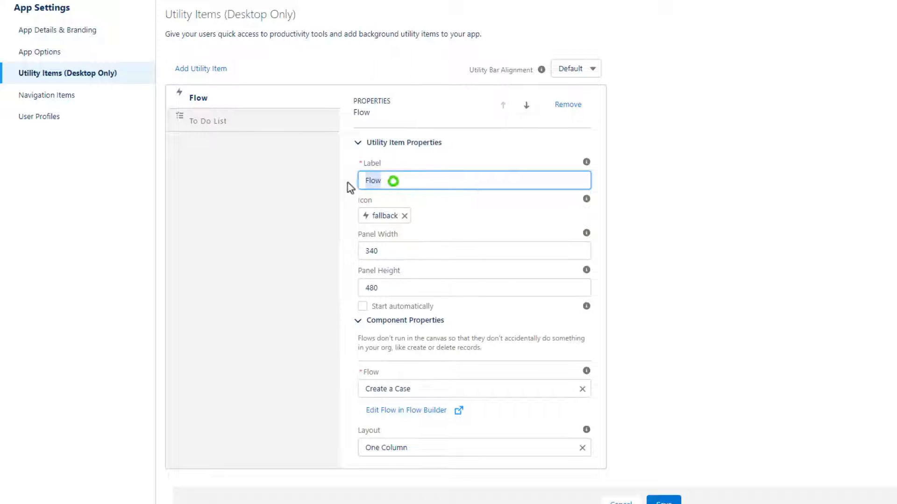
{"action": "type", "text": "Lead Creat"}
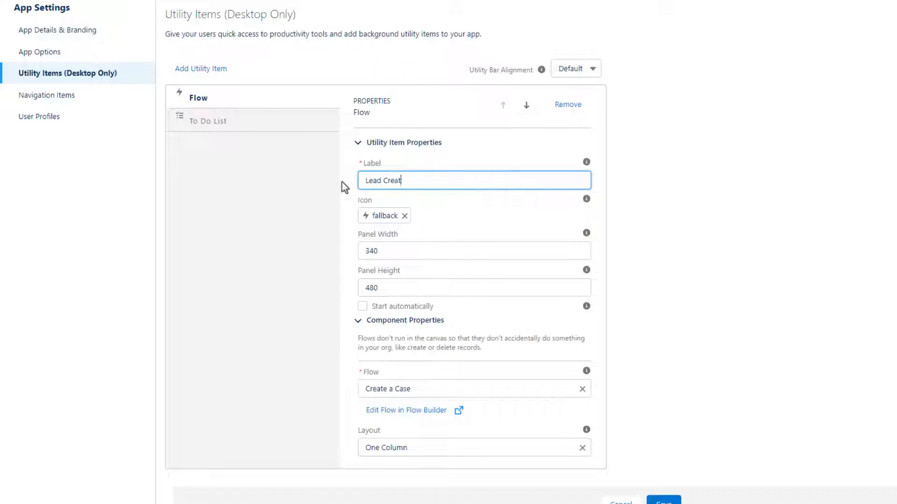
{"action": "type", "text": "ion Wizard"}
{"action": "left_click", "coordinate": [751, 138]}
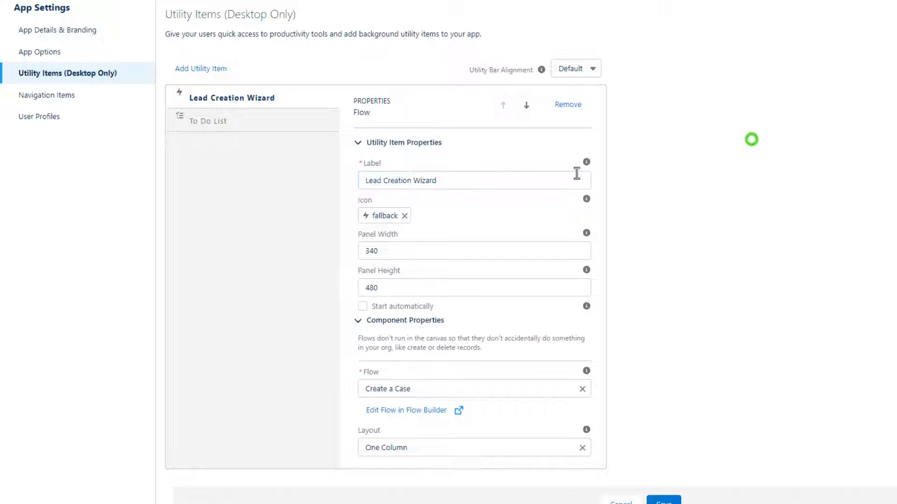
{"action": "left_click", "coordinate": [404, 216]}
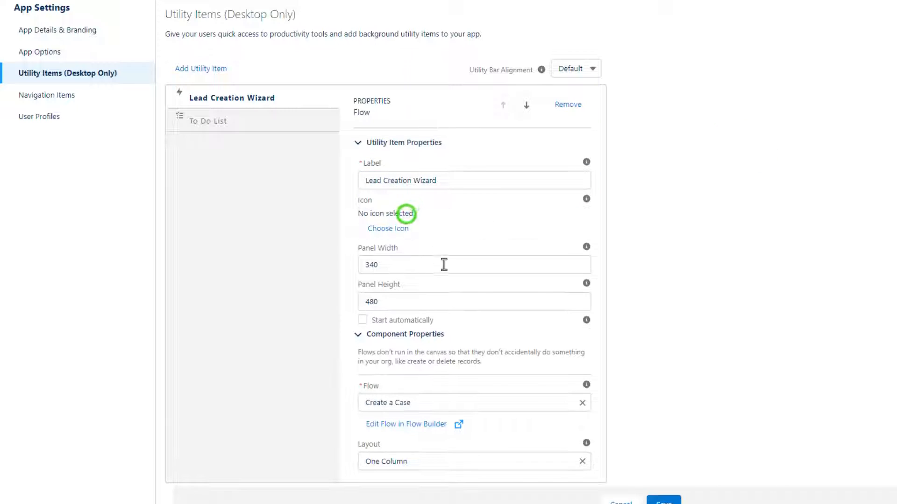
{"action": "left_click", "coordinate": [392, 232]}
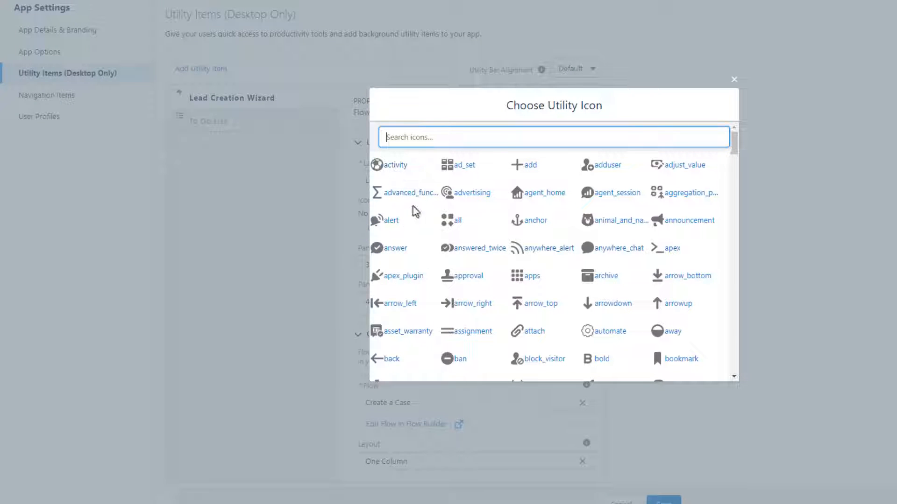
{"action": "left_click", "coordinate": [596, 165]}
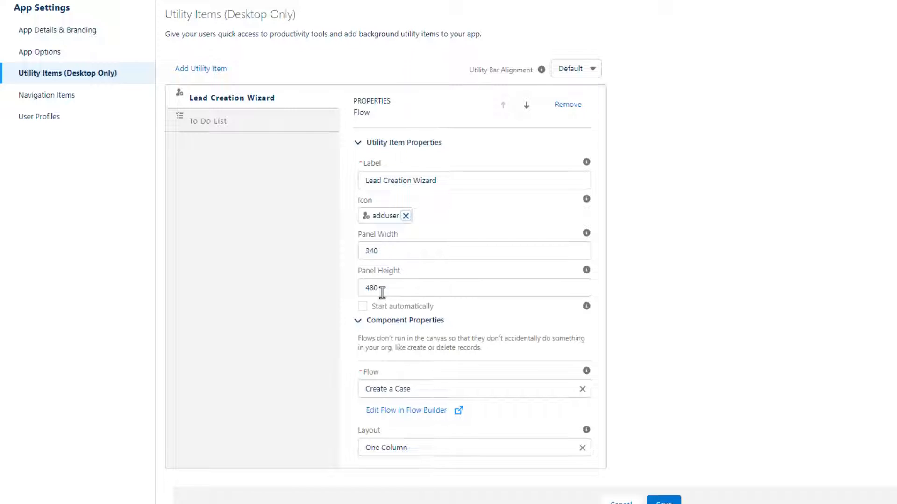
- Set the utility panel width to 500 and height to 1000
{"action": "double_click", "coordinate": [396, 288]}
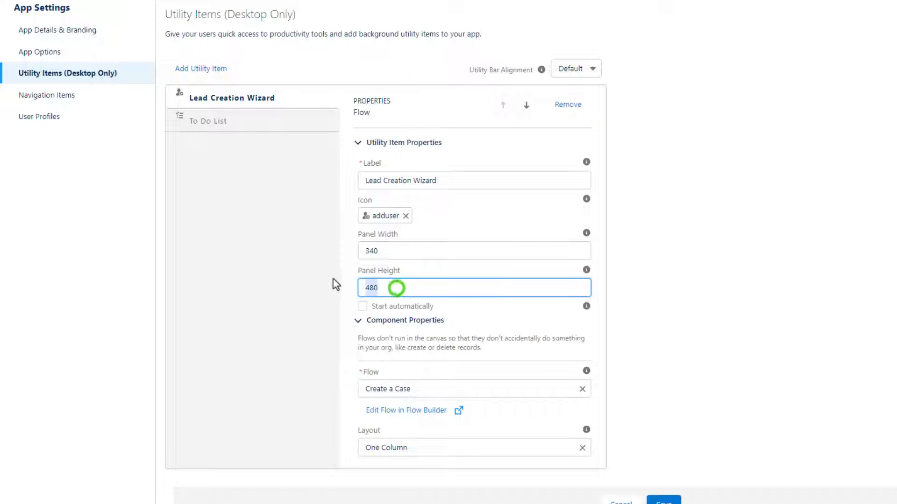
{"action": "type", "text": "800"}
{"action": "double_click", "coordinate": [394, 248]}
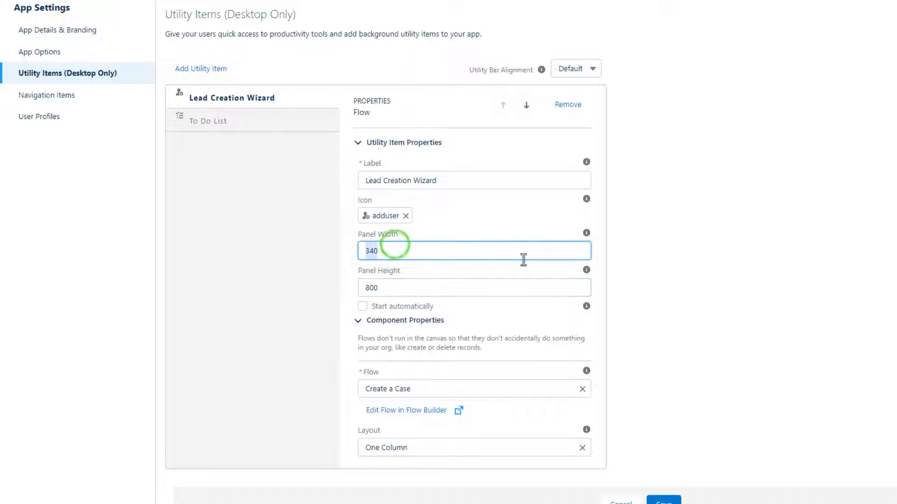
{"action": "type", "text": "500"}
{"action": "left_click", "coordinate": [721, 276]}
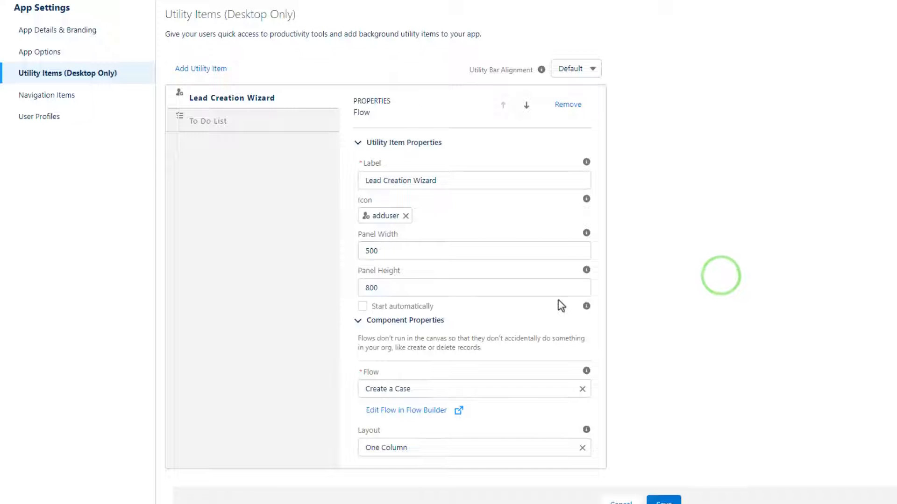
{"action": "double_click", "coordinate": [402, 287]}
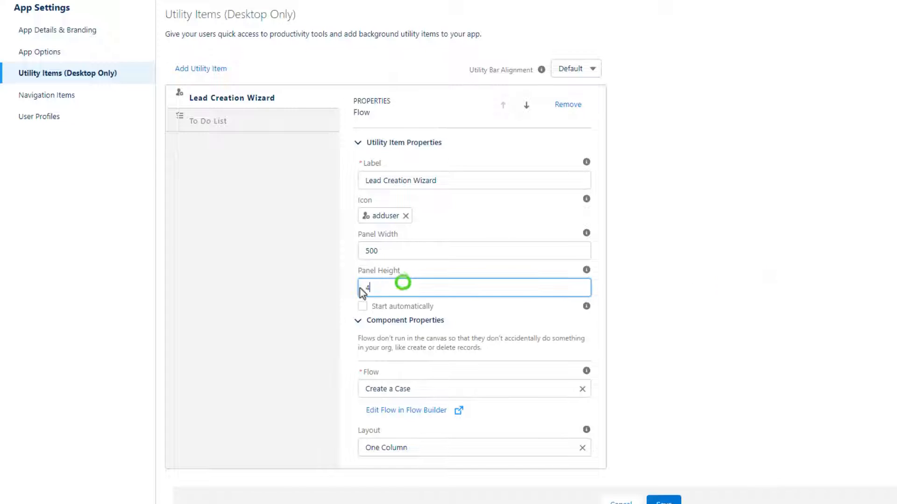
{"action": "type", "text": "40000"}
{"action": "left_click", "coordinate": [690, 286]}
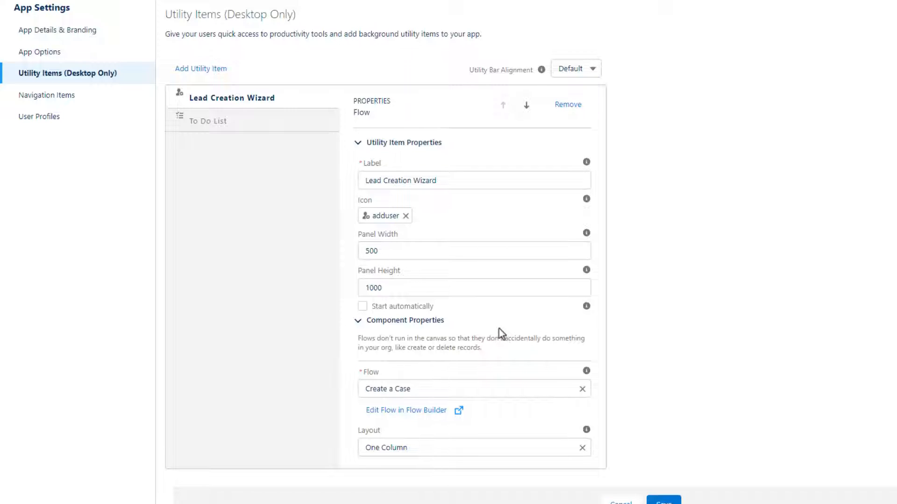
- Assign the Screen - Create Lead for Shipping Specialist flow to the item and save
{"action": "left_click", "coordinate": [431, 392]}
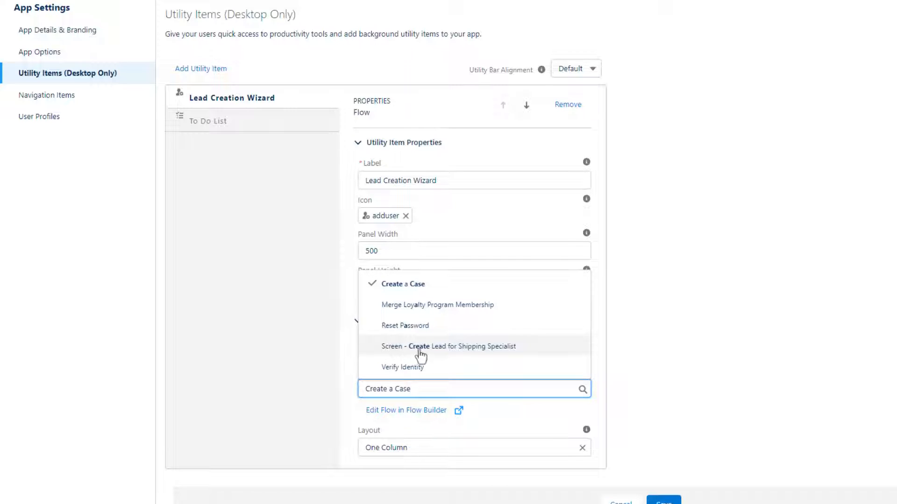
{"action": "left_click", "coordinate": [461, 351]}
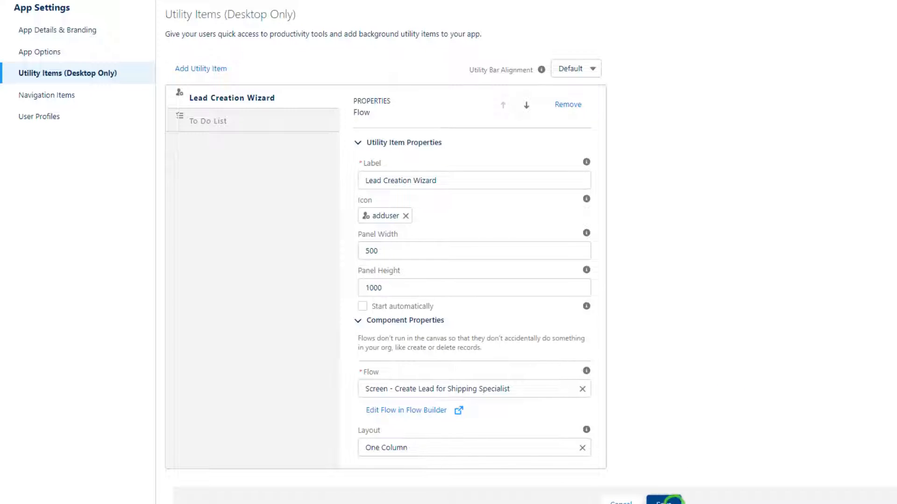
{"action": "left_click", "coordinate": [664, 501]}
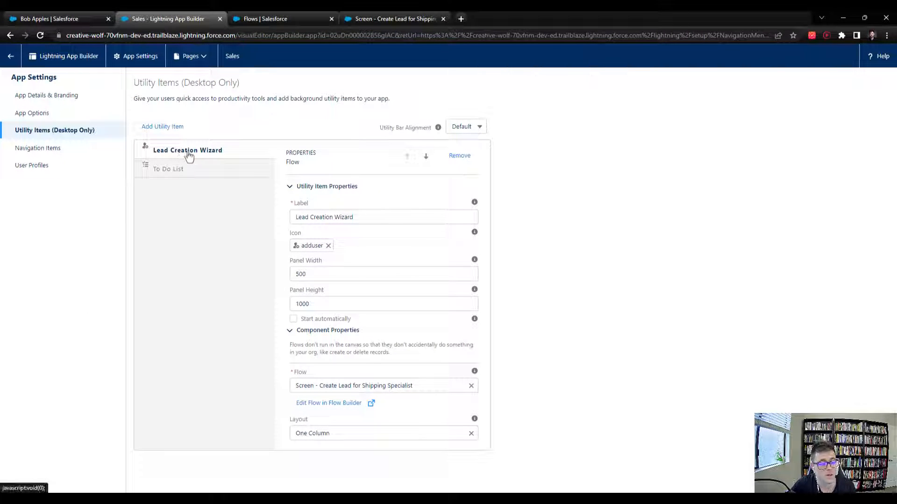
- Move Lead Creation Wizard below and back above To Do List, save, and return to the lead record
{"action": "left_click", "coordinate": [426, 157]}
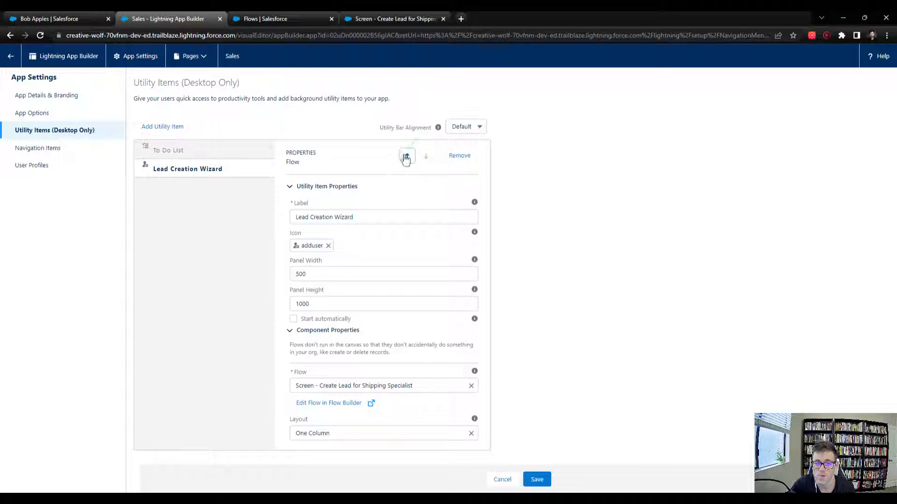
{"action": "left_click", "coordinate": [406, 156]}
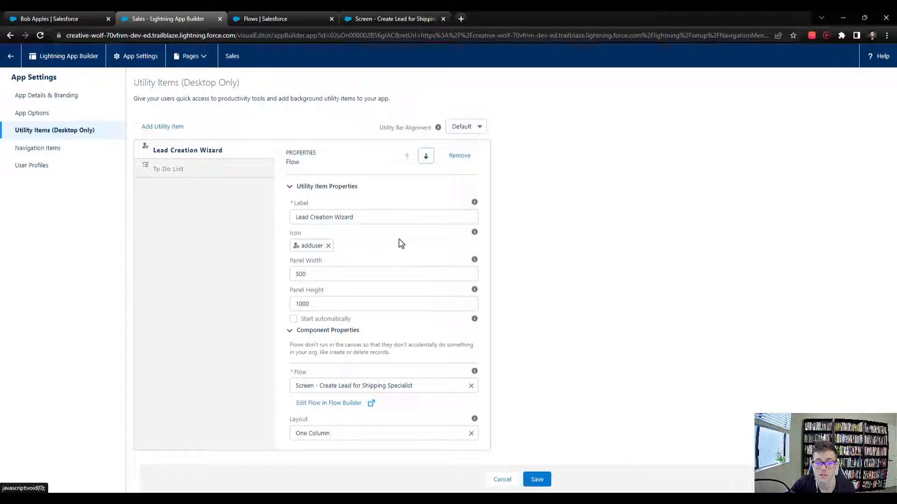
{"action": "left_click", "coordinate": [533, 480]}
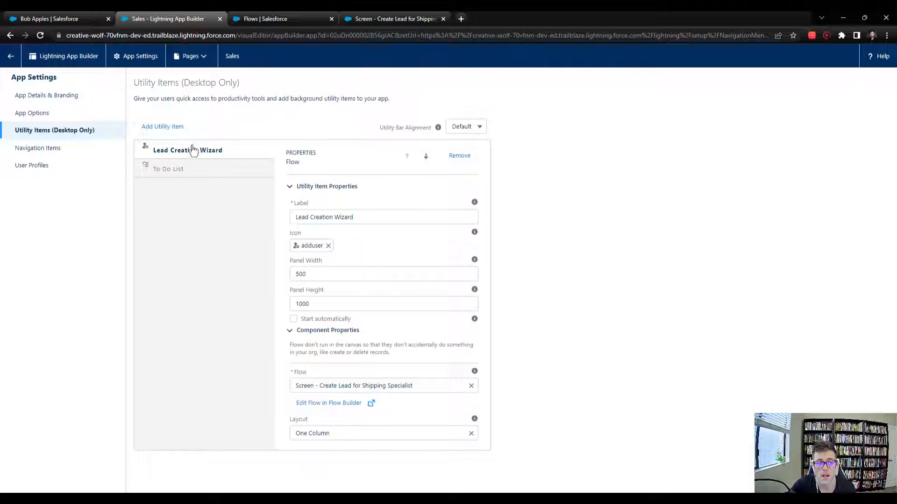
{"action": "left_click", "coordinate": [54, 18]}
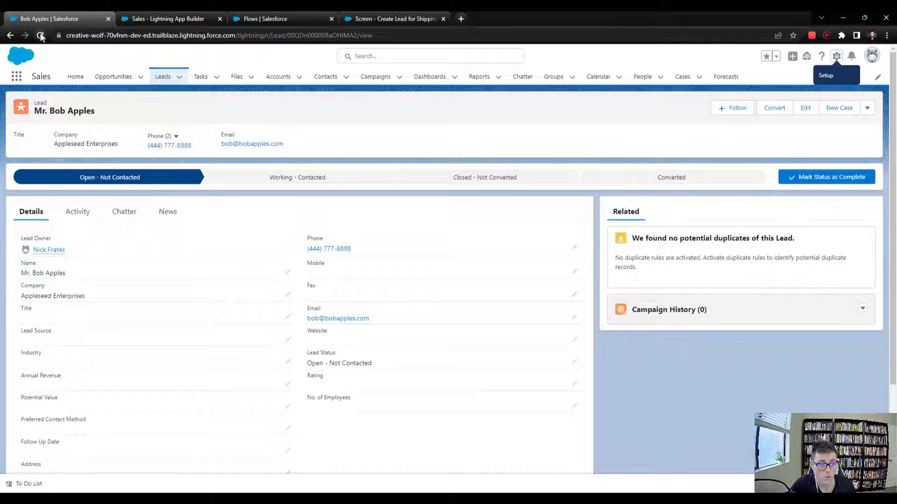
- Reload the lead record page and navigate to the Sales Home tab
{"action": "left_click", "coordinate": [41, 36]}
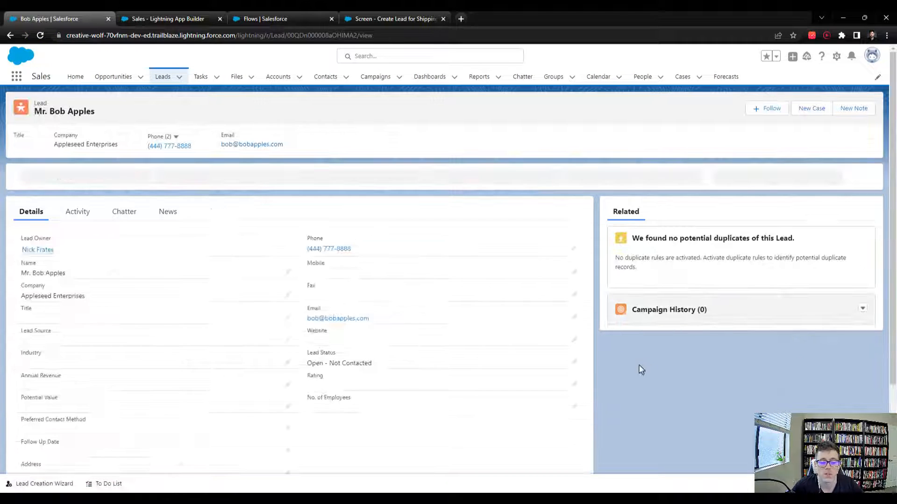
{"action": "left_click", "coordinate": [668, 373]}
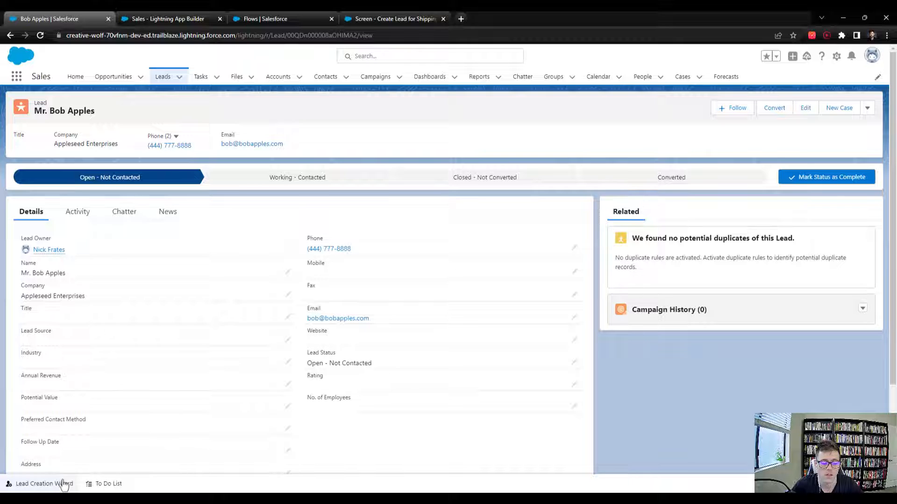
{"action": "left_click", "coordinate": [75, 77]}
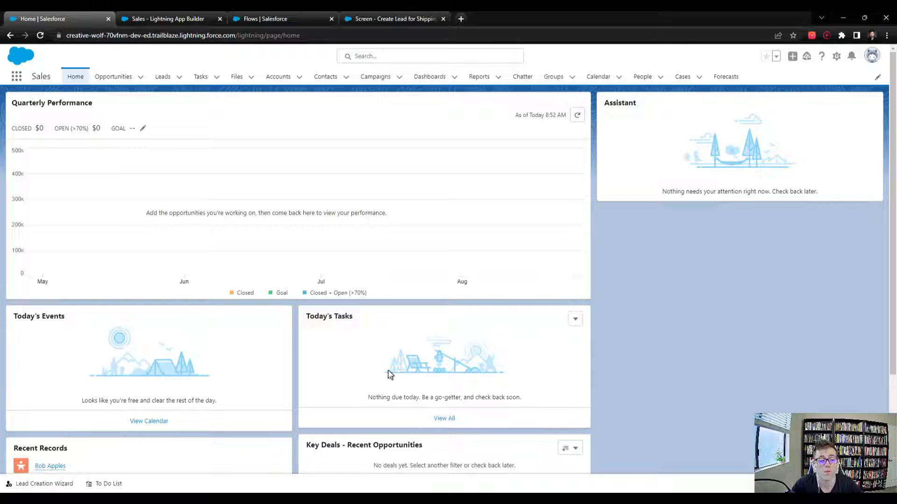
- Open Lead Creation Wizard from the bottom utility bar and scroll through its name, phone, email and company fields
{"action": "left_click", "coordinate": [45, 484]}
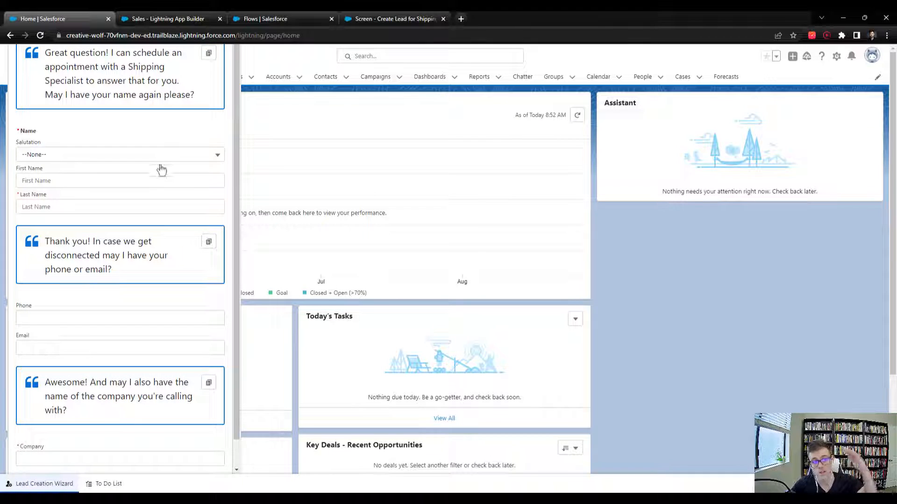
{"action": "scroll", "coordinate": [156, 180], "scroll_direction": "down", "scroll_amount": 1}
{"action": "scroll", "coordinate": [151, 107], "scroll_direction": "up", "scroll_amount": 1}
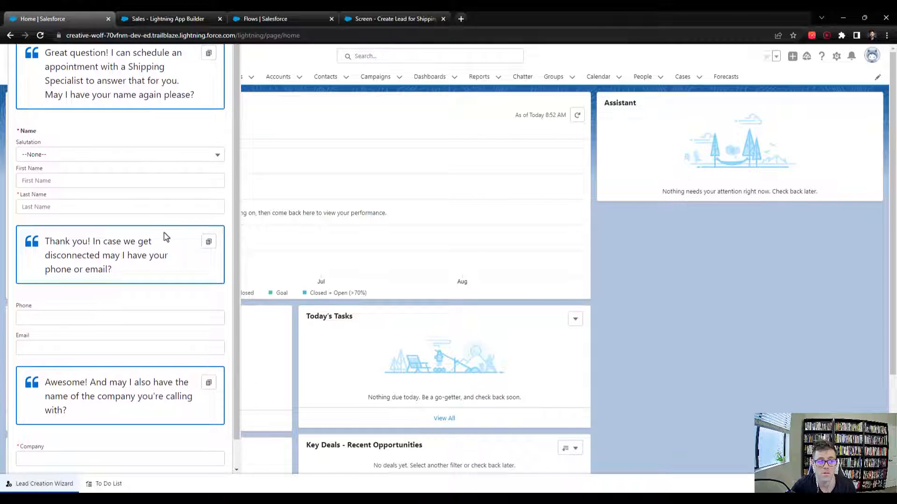
- Lower the Lead Creation Wizard panel height to 50 in App Builder, save, and return to Home
{"action": "left_click", "coordinate": [144, 20]}
{"action": "double_click", "coordinate": [320, 306]}
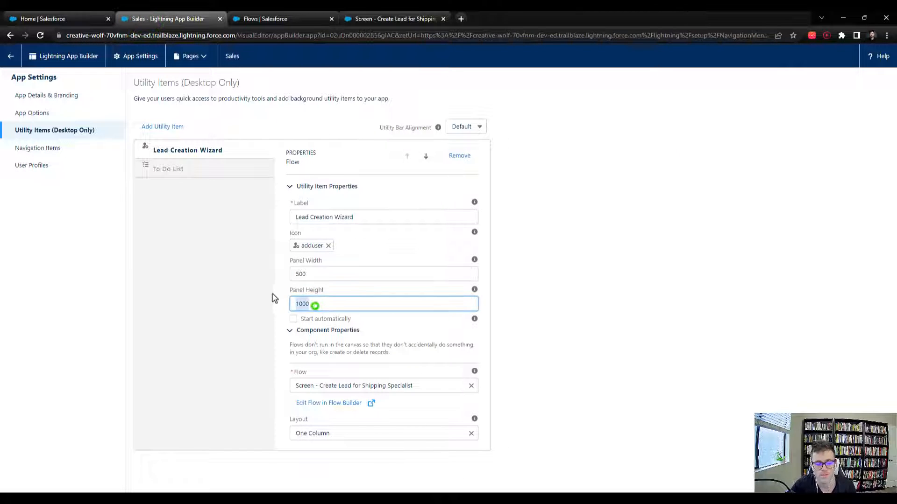
{"action": "type", "text": "50"}
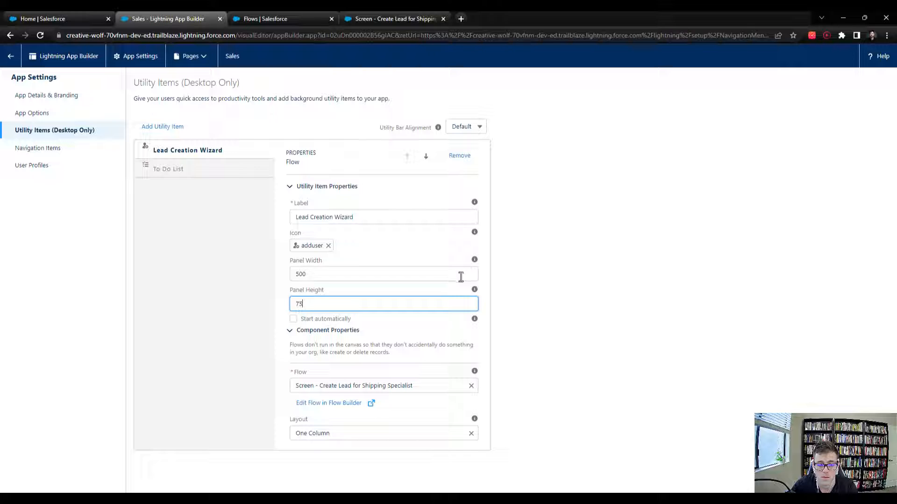
{"action": "left_click", "coordinate": [608, 309]}
{"action": "left_click", "coordinate": [541, 479]}
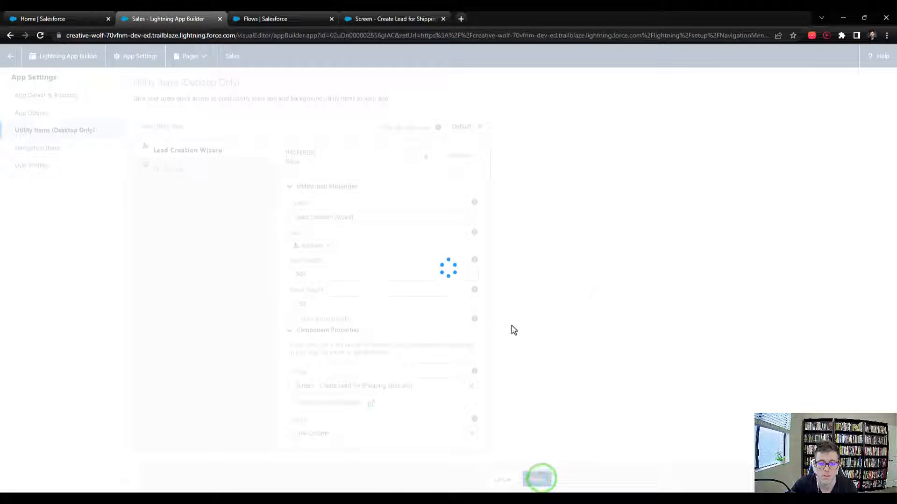
{"action": "left_click", "coordinate": [42, 19]}
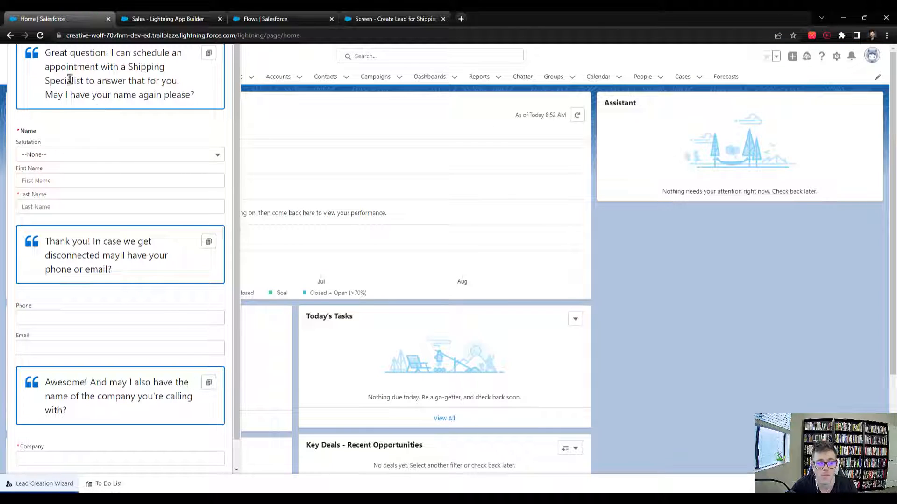
- Reload the Home page, launch the Lead Creation Wizard and choose salutation Mr
{"action": "left_click", "coordinate": [40, 36]}
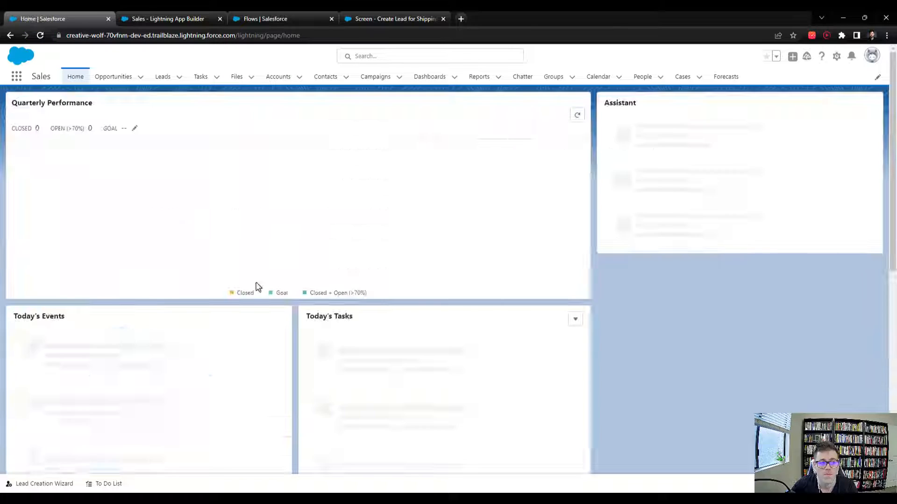
{"action": "left_click", "coordinate": [47, 484]}
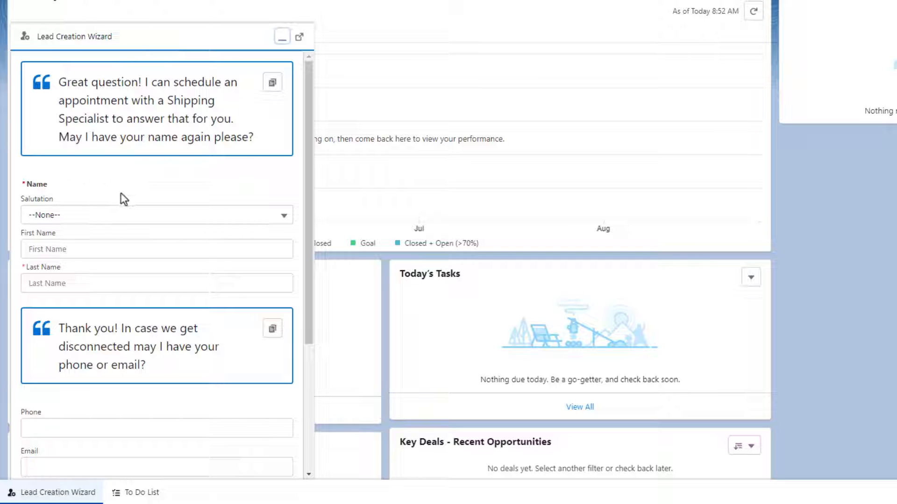
{"action": "left_click", "coordinate": [83, 215]}
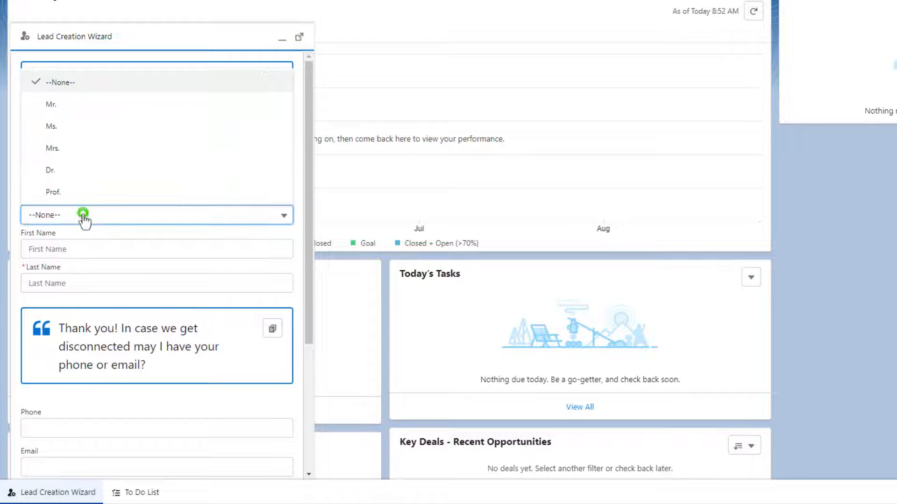
{"action": "left_click", "coordinate": [65, 105]}
- Enter the lead's first and last name
{"action": "left_click", "coordinate": [81, 248]}
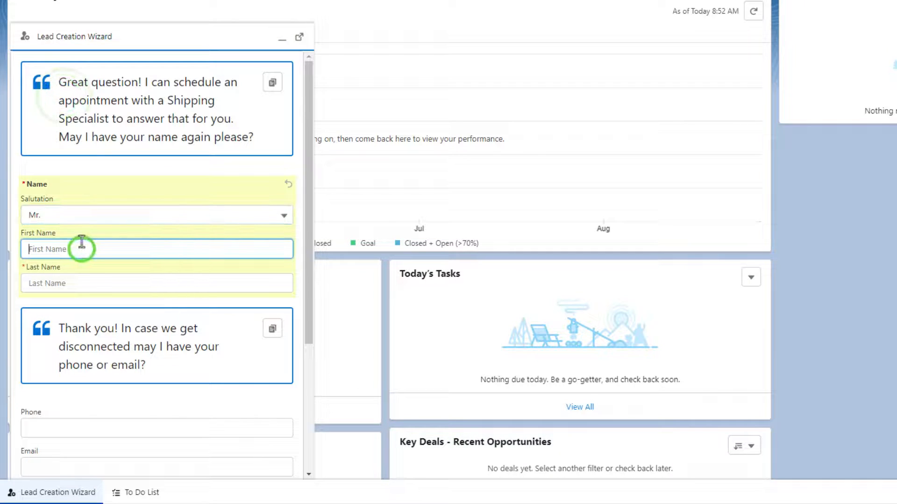
{"action": "type", "text": "B"}
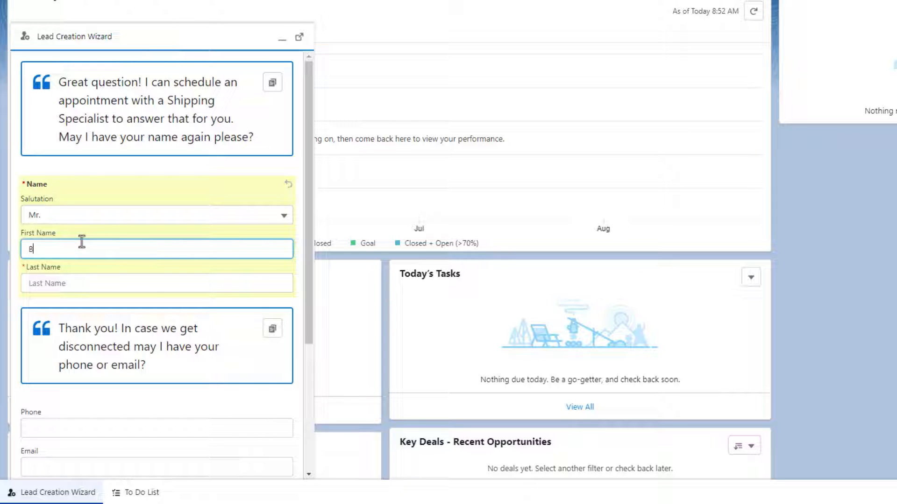
{"action": "type", "text": "ob"}
{"action": "key", "text": "Tab"}
{"action": "type", "text": "Apples"}
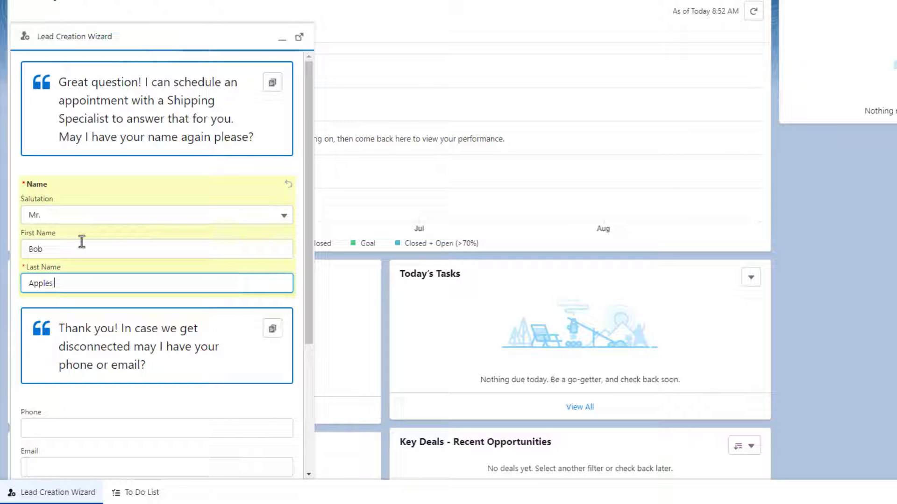
{"action": "type", "text": " 2"}
- Fill in the lead's phone number and company Appleseed Corporation, then continue to the next page
{"action": "scroll", "coordinate": [130, 293], "scroll_direction": "down", "scroll_amount": 3}
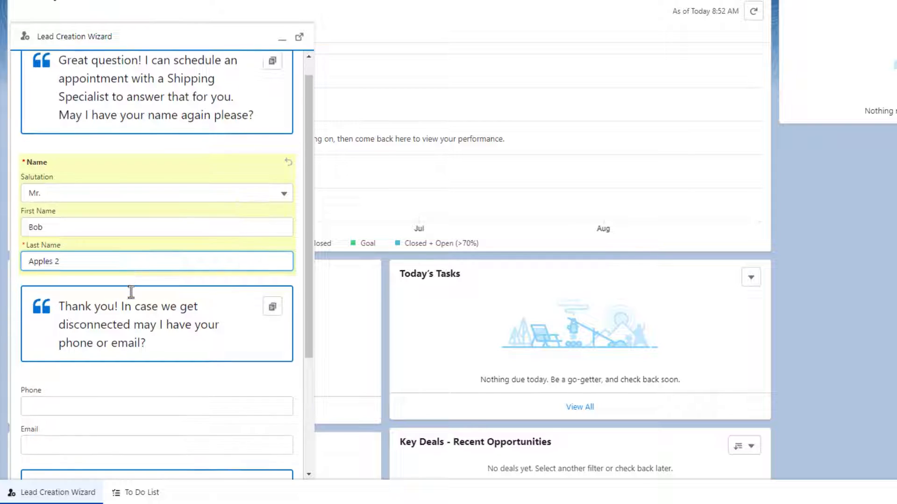
{"action": "left_click", "coordinate": [89, 236]}
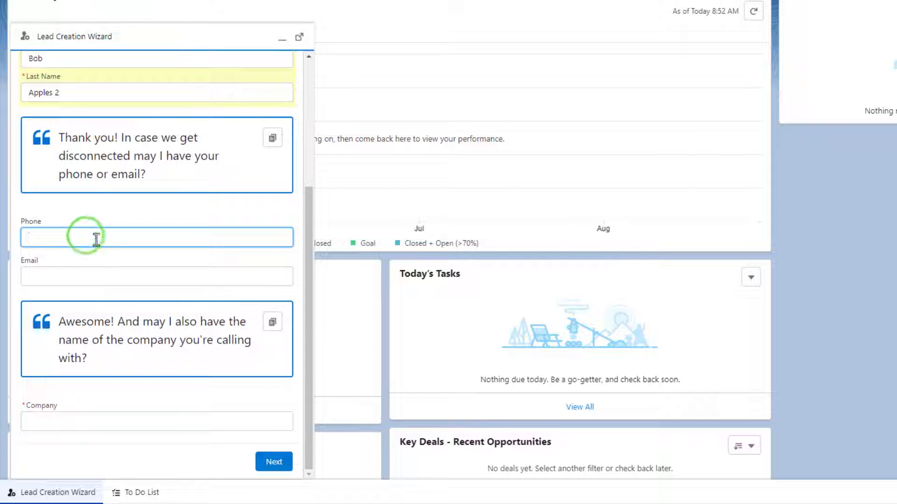
{"action": "type", "text": "4448887777"}
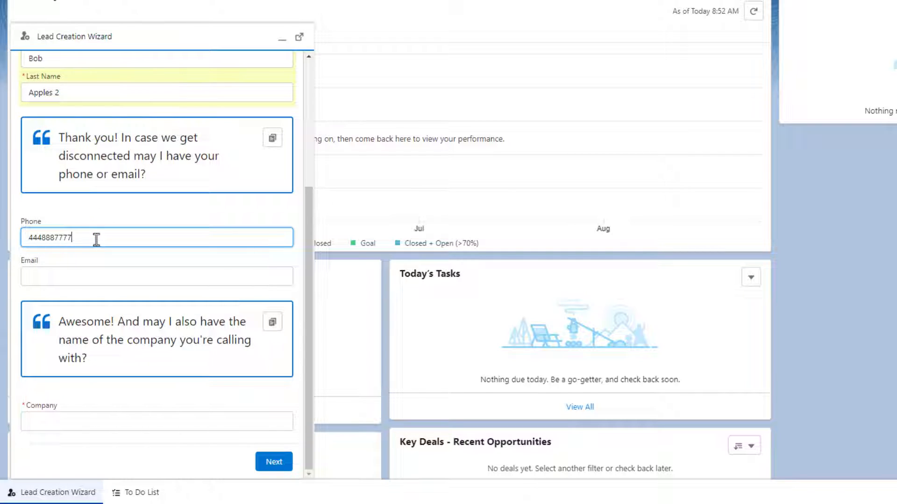
{"action": "key", "text": "Tab"}
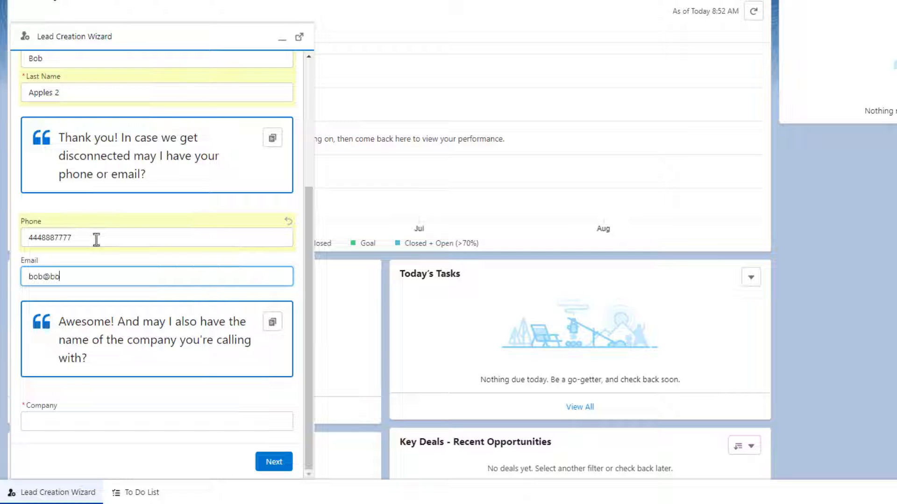
{"action": "scroll", "coordinate": [38, 384], "scroll_direction": "down", "scroll_amount": 4}
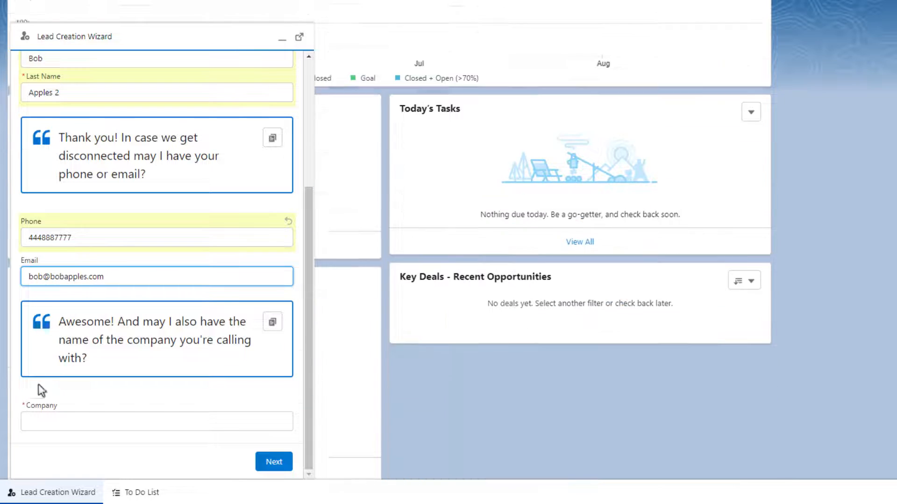
{"action": "left_click", "coordinate": [81, 413]}
{"action": "type", "text": "Appleseed Corporation"}
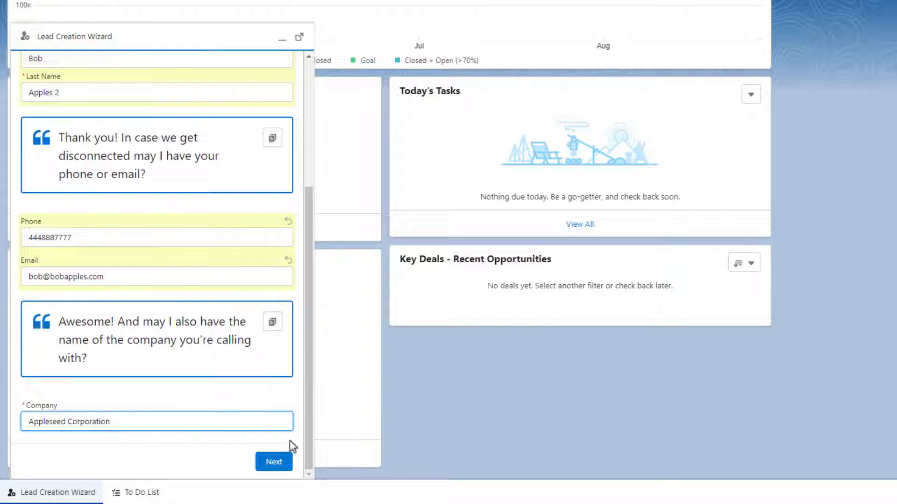
{"action": "left_click", "coordinate": [276, 460]}
- Type the lead's shipping question into the Description field
{"action": "left_click", "coordinate": [151, 189]}
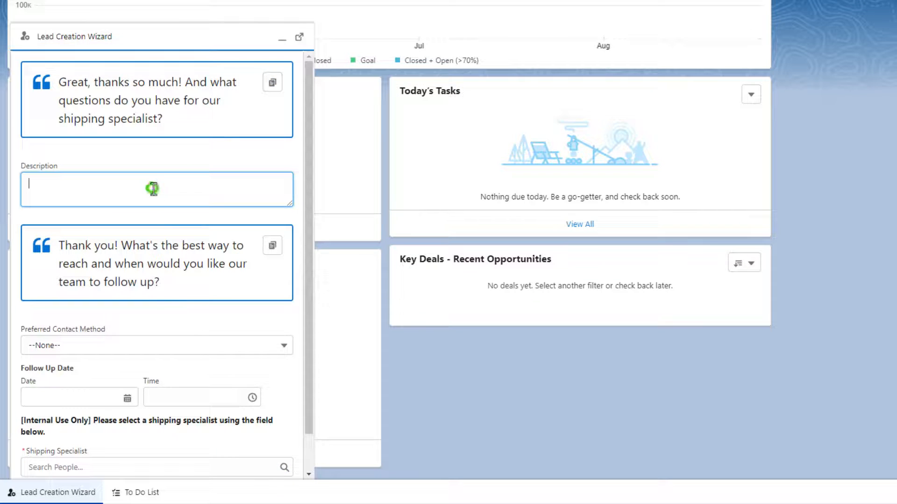
{"action": "type", "text": "d"}
{"action": "key", "text": "BackSpace"}
{"action": "type", "text": "How much does a red shipping container cost?"}
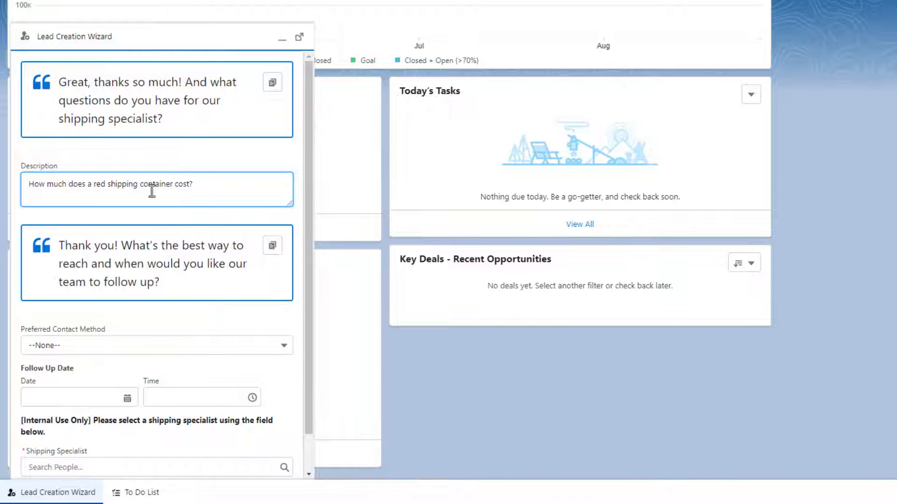
{"action": "scroll", "coordinate": [94, 306], "scroll_direction": "down", "scroll_amount": 1}
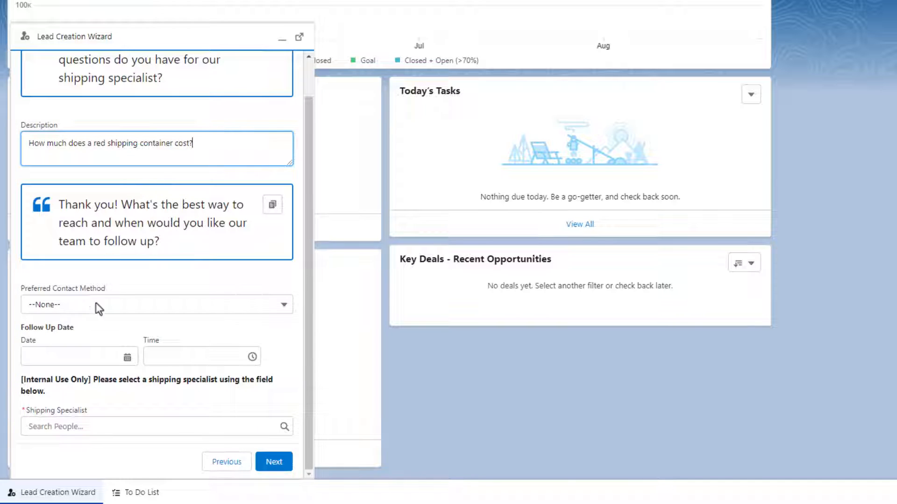
- Set Email contact preference, a May 24, 2023 follow-up and the shipping specialist, then create the lead
{"action": "left_click", "coordinate": [80, 306]}
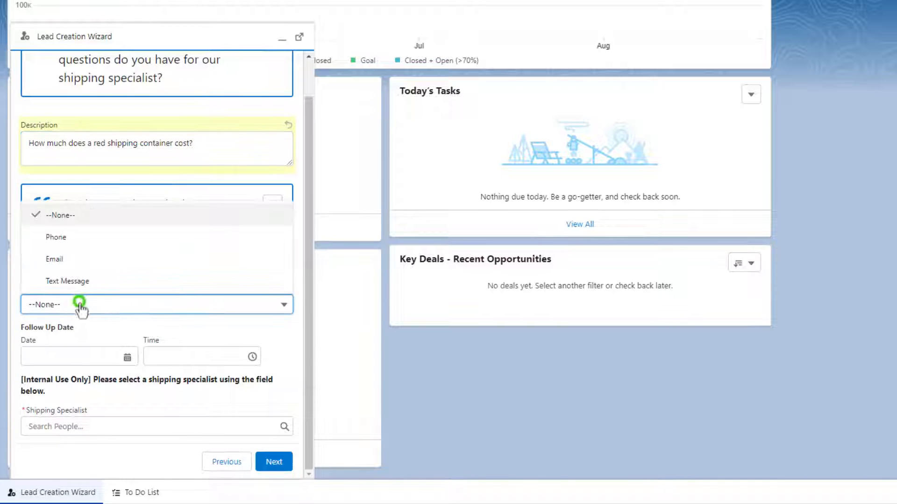
{"action": "left_click", "coordinate": [111, 260]}
{"action": "left_click", "coordinate": [59, 354]}
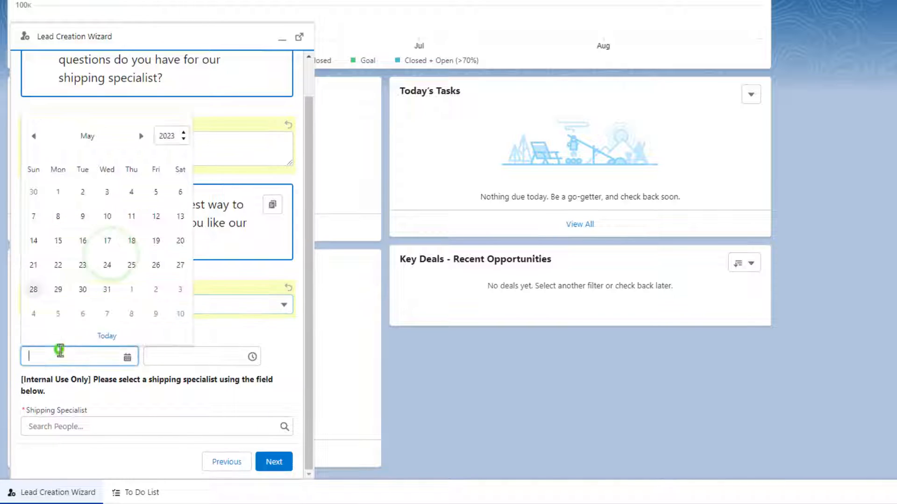
{"action": "left_click", "coordinate": [107, 264]}
{"action": "left_click", "coordinate": [98, 425]}
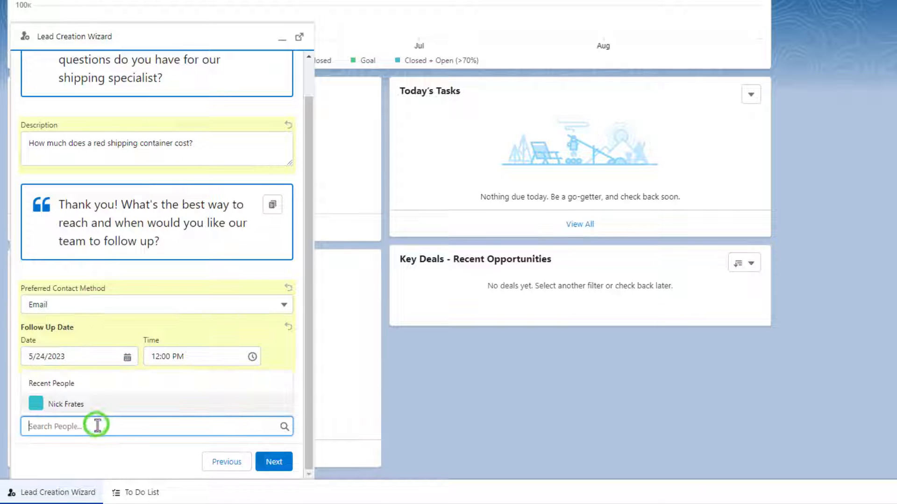
{"action": "type", "text": "bob"}
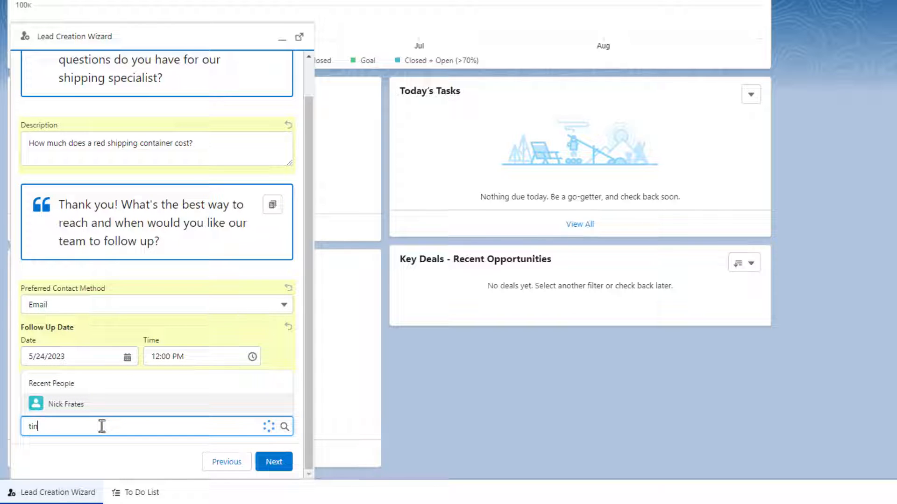
{"action": "type", "text": " app"}
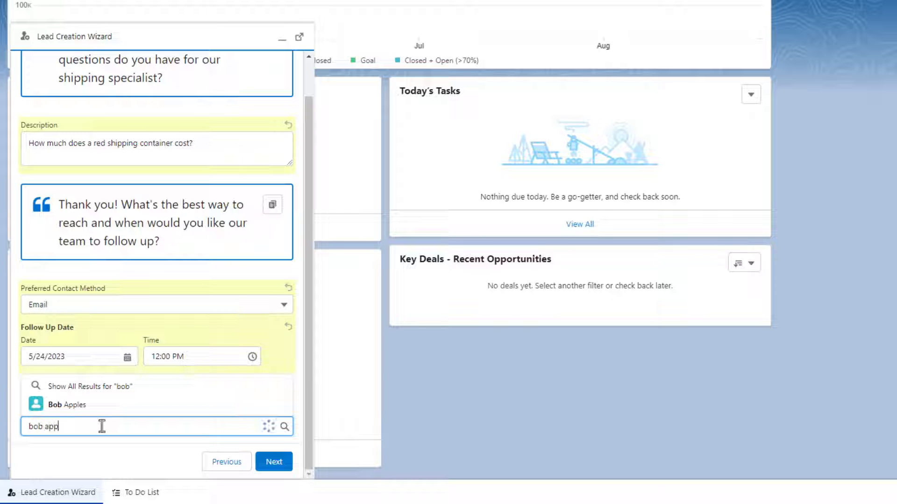
{"action": "left_click", "coordinate": [76, 411]}
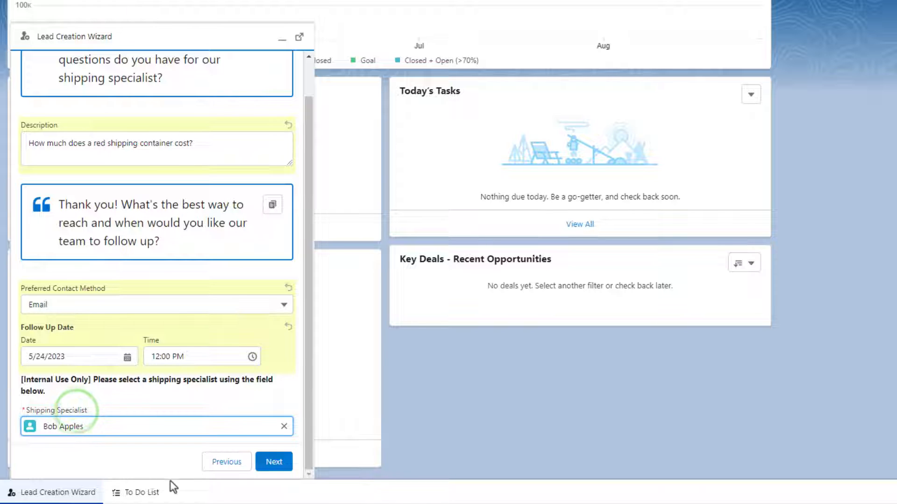
{"action": "left_click", "coordinate": [274, 461]}
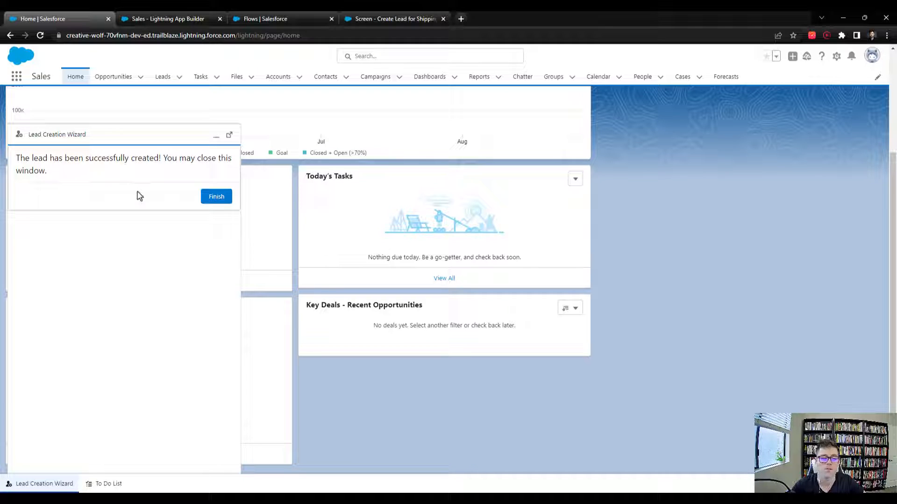
- Minimize the wizard, open the new lead from the Leads list and review its Appleseed Corporation details
{"action": "left_click", "coordinate": [217, 139]}
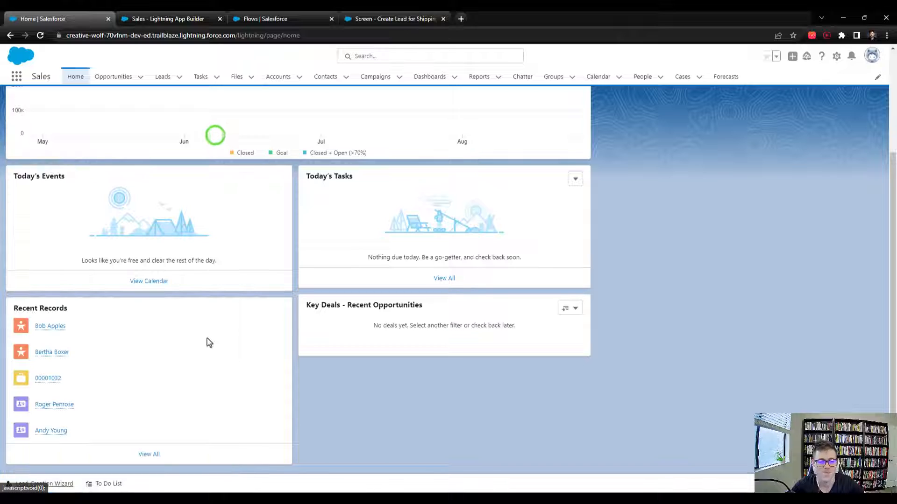
{"action": "left_click", "coordinate": [163, 76]}
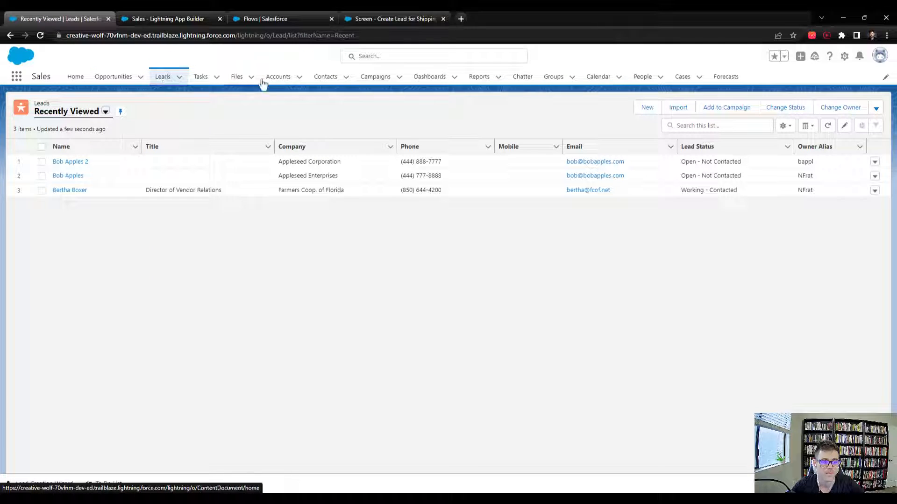
{"action": "left_click", "coordinate": [67, 164]}
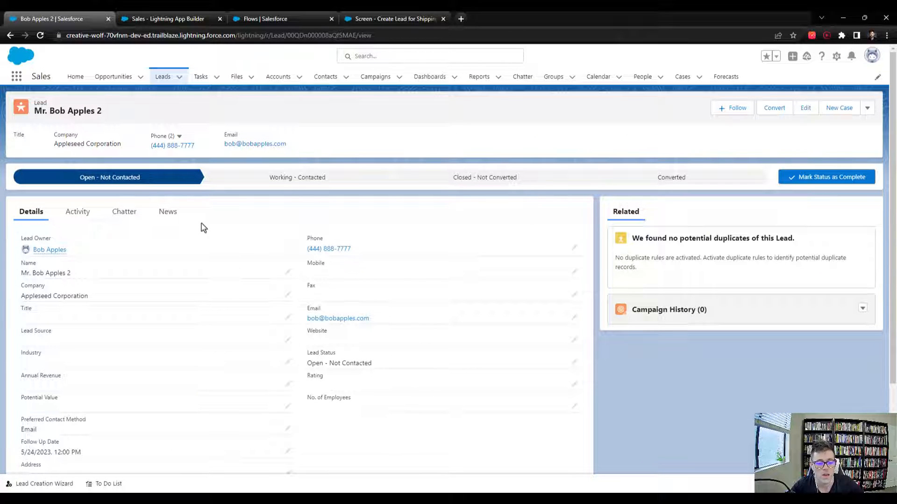
{"action": "triple_click", "coordinate": [54, 142]}
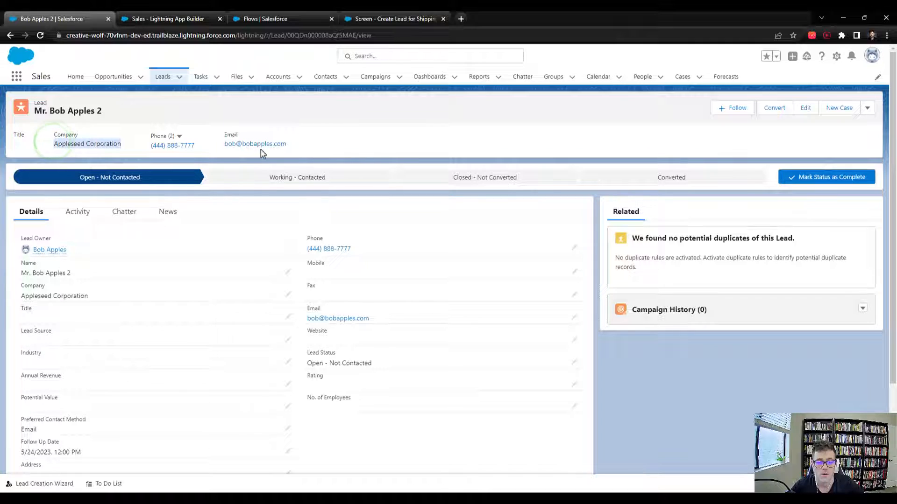
{"action": "left_click", "coordinate": [386, 141]}
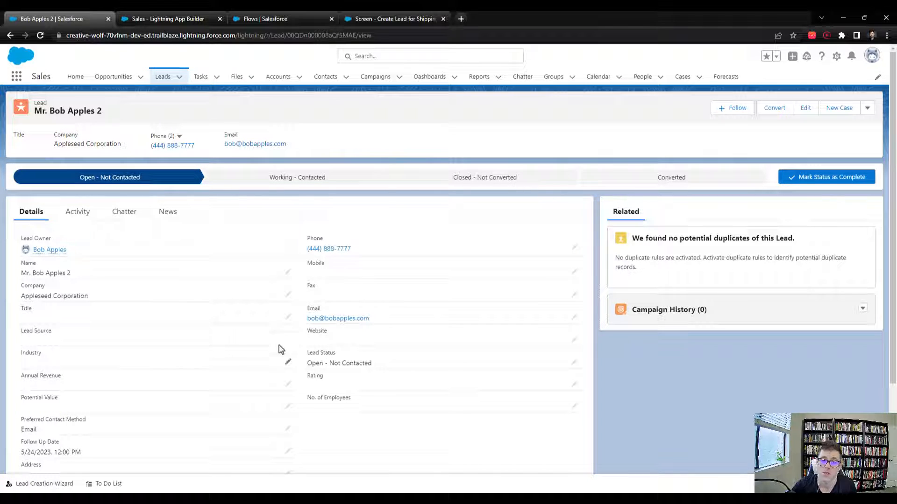
{"action": "scroll", "coordinate": [388, 267], "scroll_direction": "down", "scroll_amount": 1}
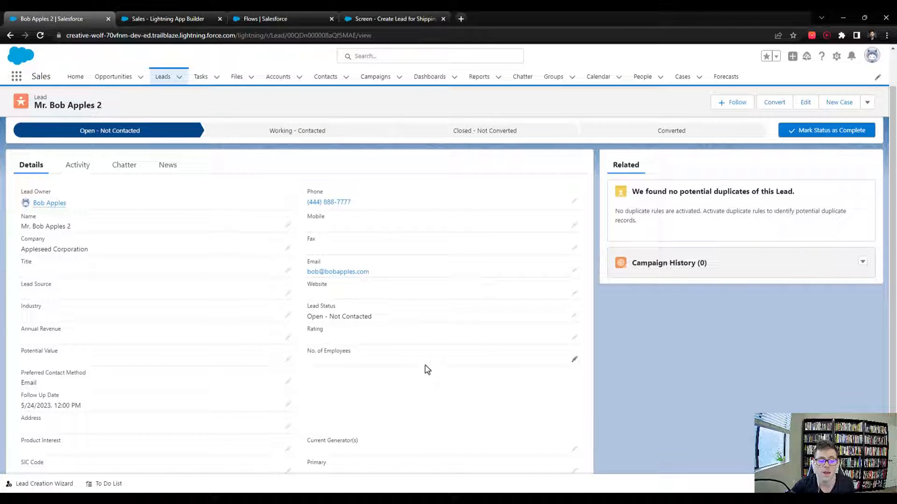
{"action": "scroll", "coordinate": [386, 387], "scroll_direction": "up", "scroll_amount": 1}
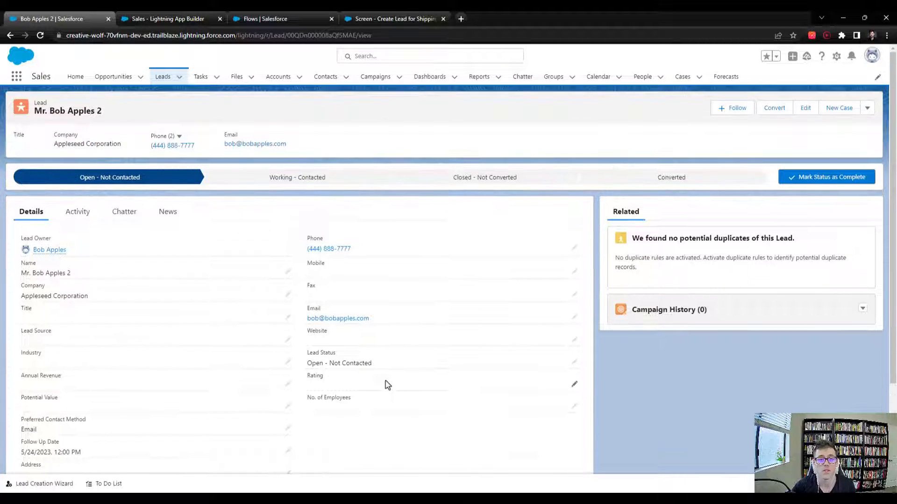